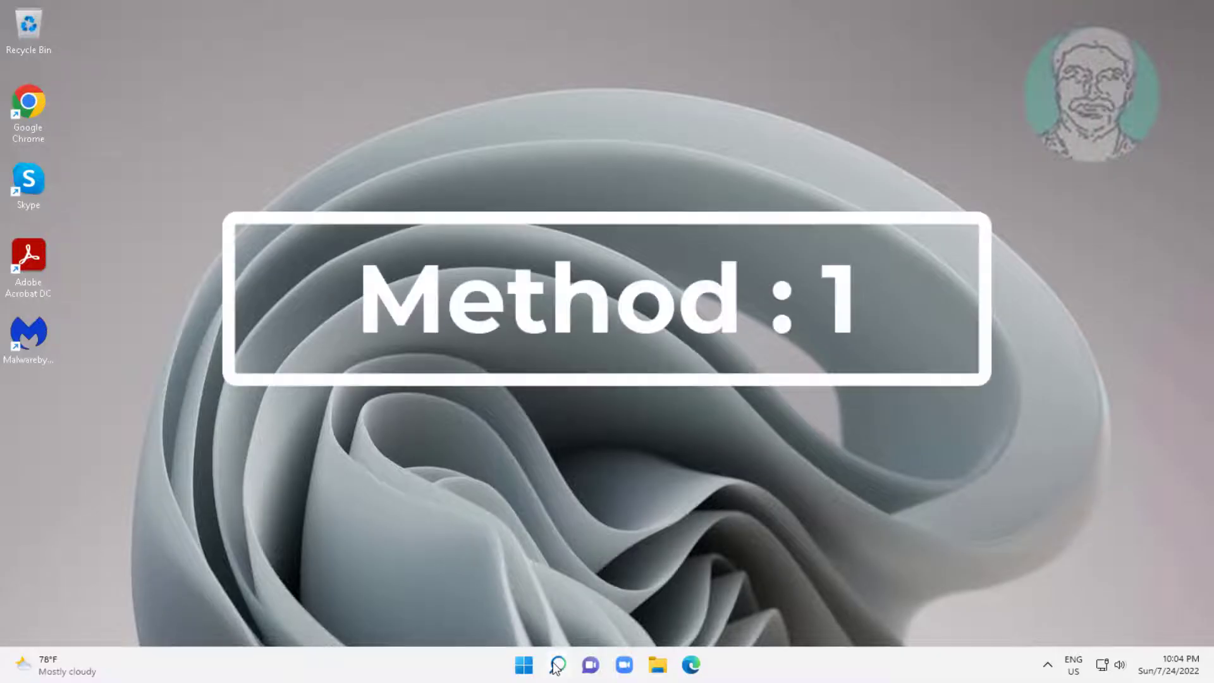
# Find File Explorer Options through search, set 'Open File Explorer to' This PC, and save it.
pyautogui.click(557, 665)
pyautogui.click(386, 127)
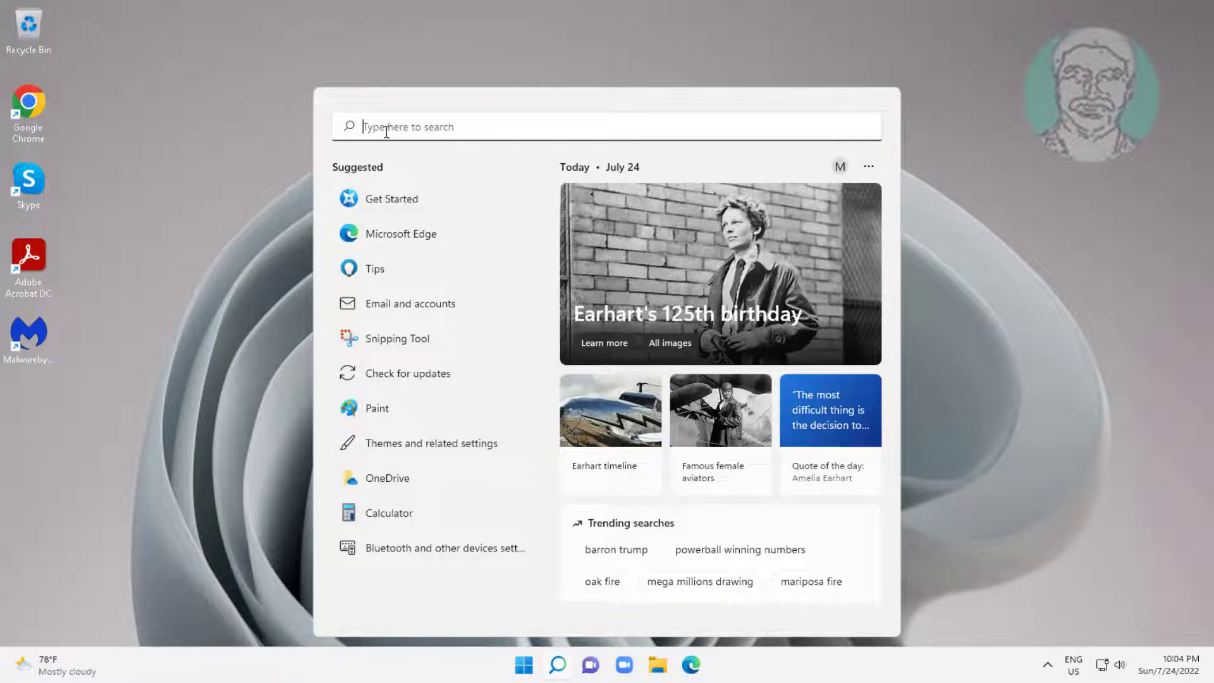
pyautogui.write('folderoptions')
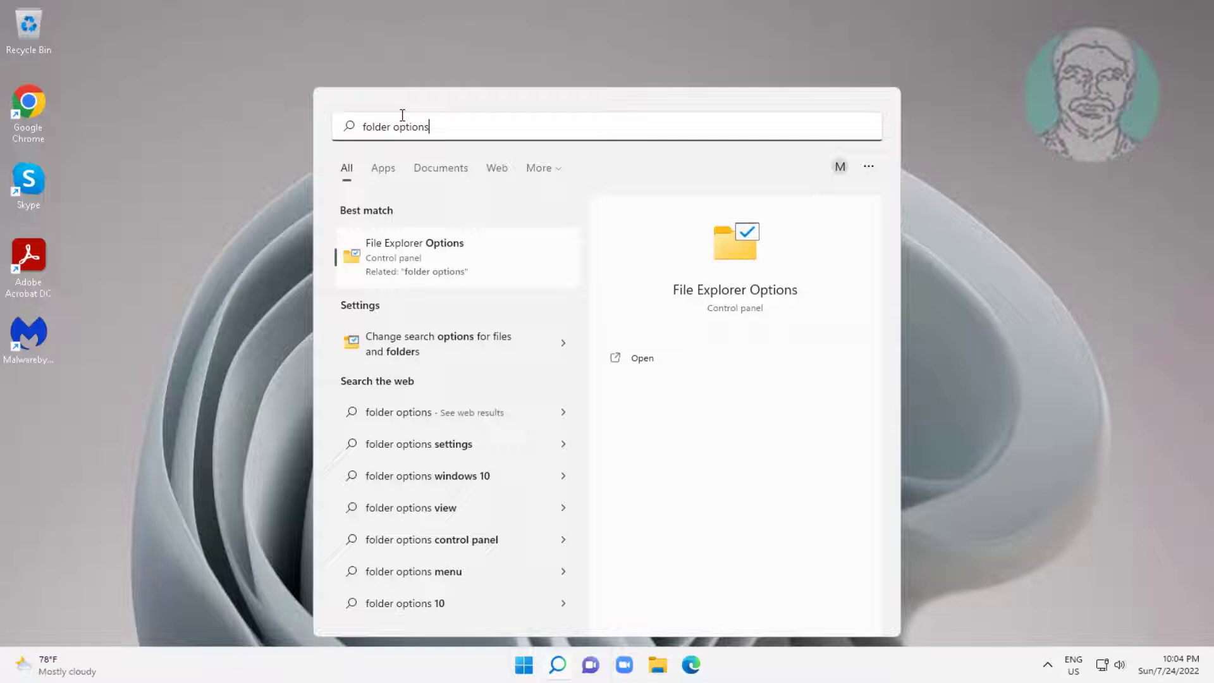
pyautogui.click(410, 249)
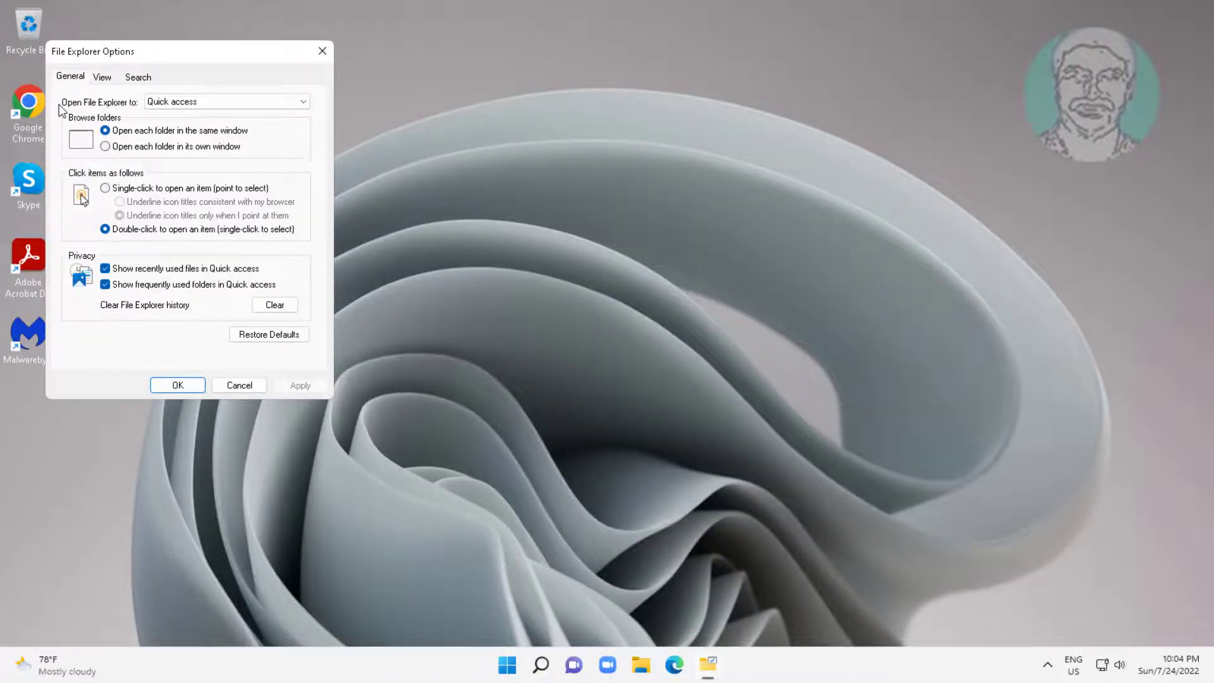
pyautogui.click(194, 102)
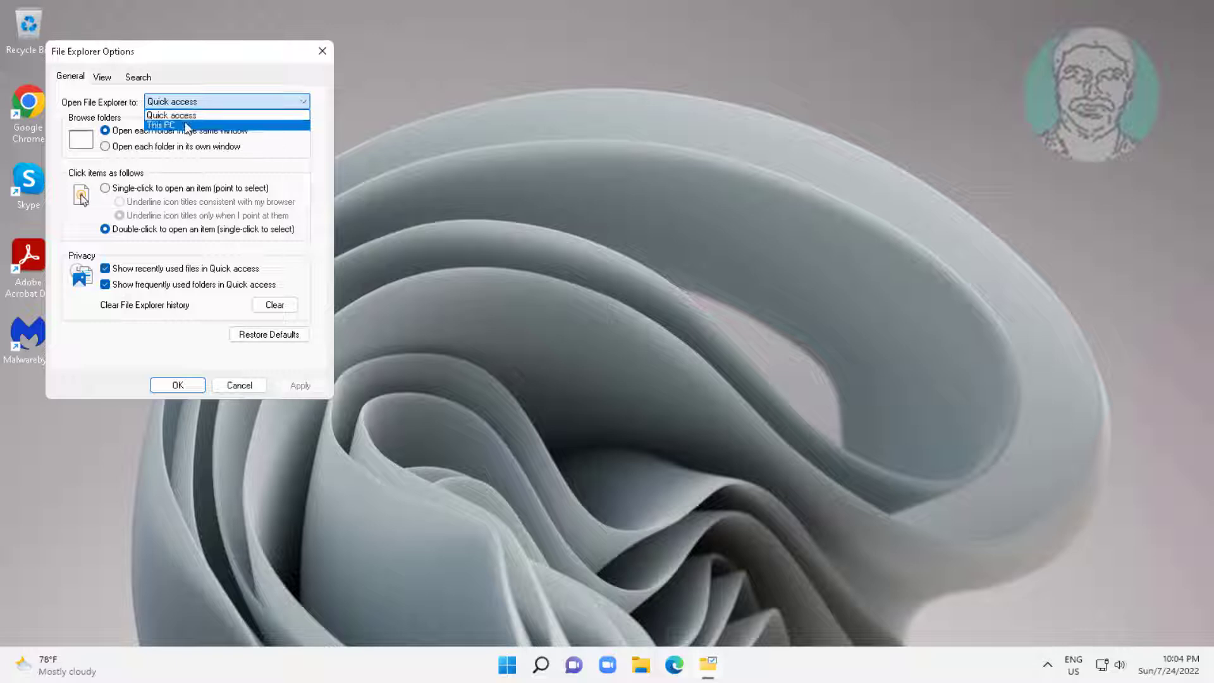
pyautogui.click(186, 127)
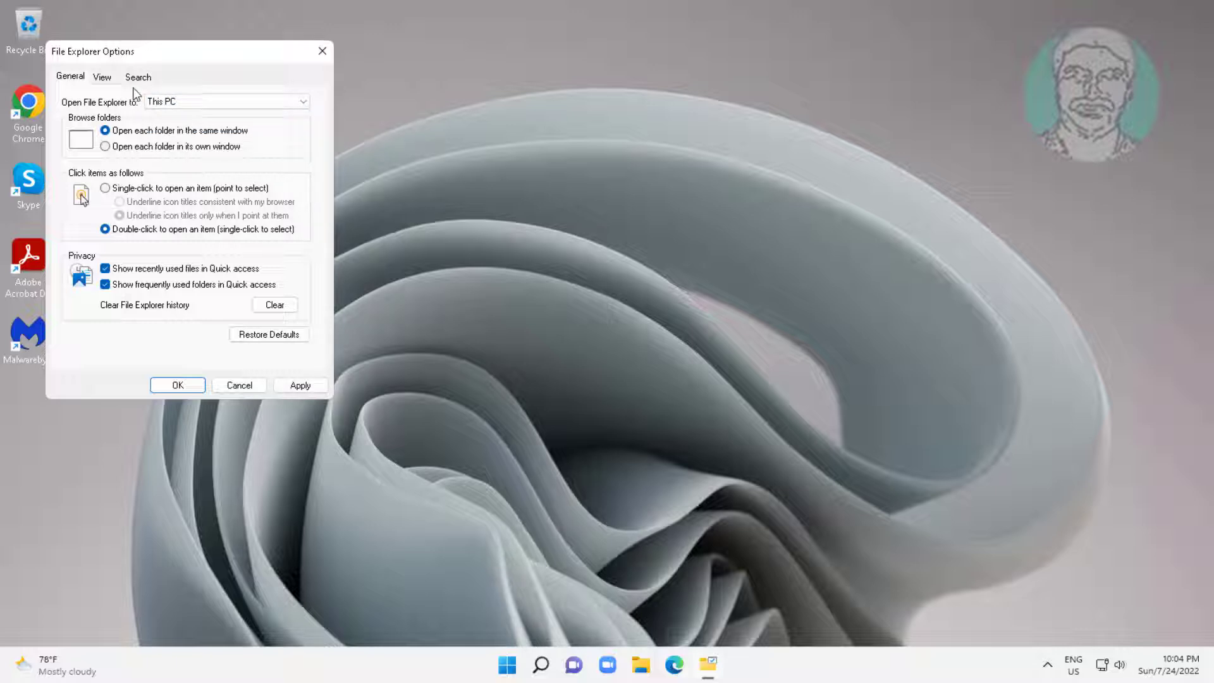
pyautogui.click(300, 386)
pyautogui.click(177, 385)
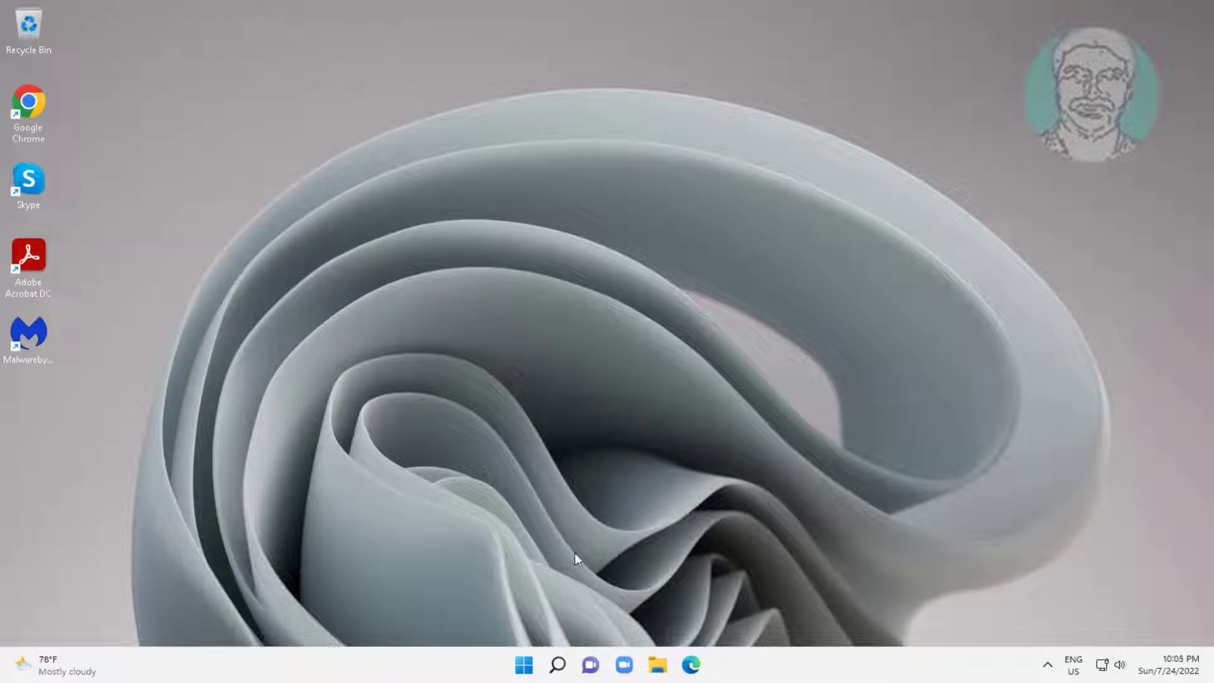
# In msconfig, hide Microsoft services, disable all the rest, and open Task Manager's startup list.
pyautogui.click(559, 666)
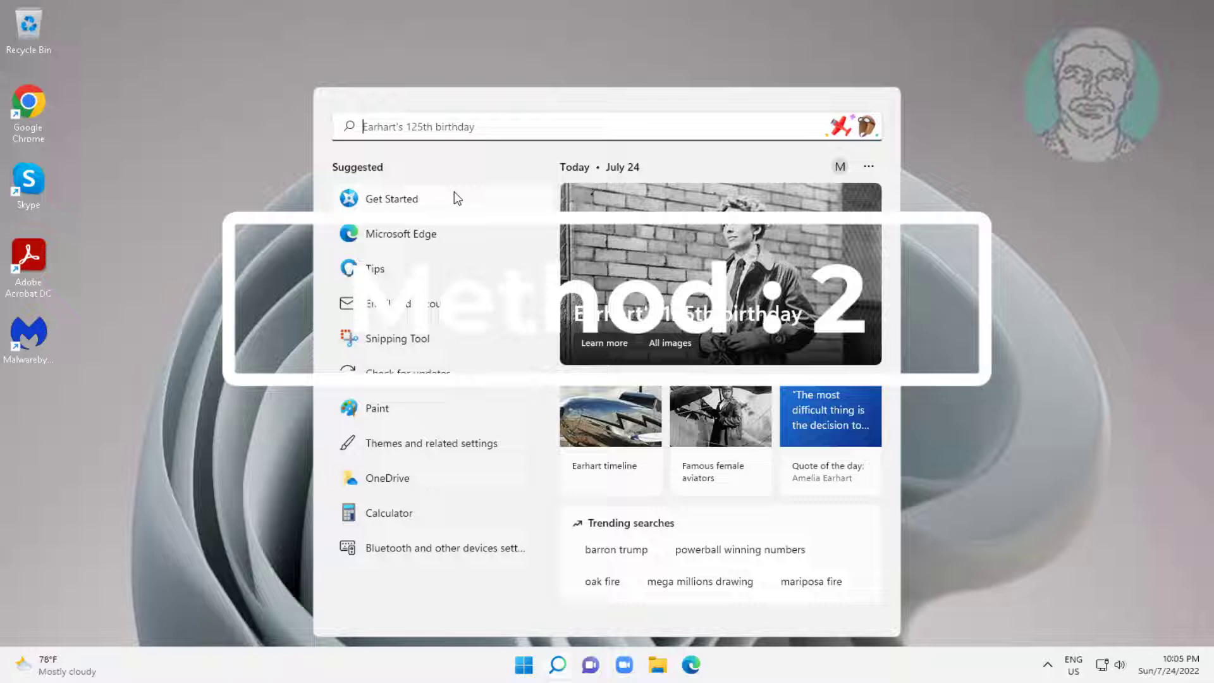
pyautogui.write('msconfig')
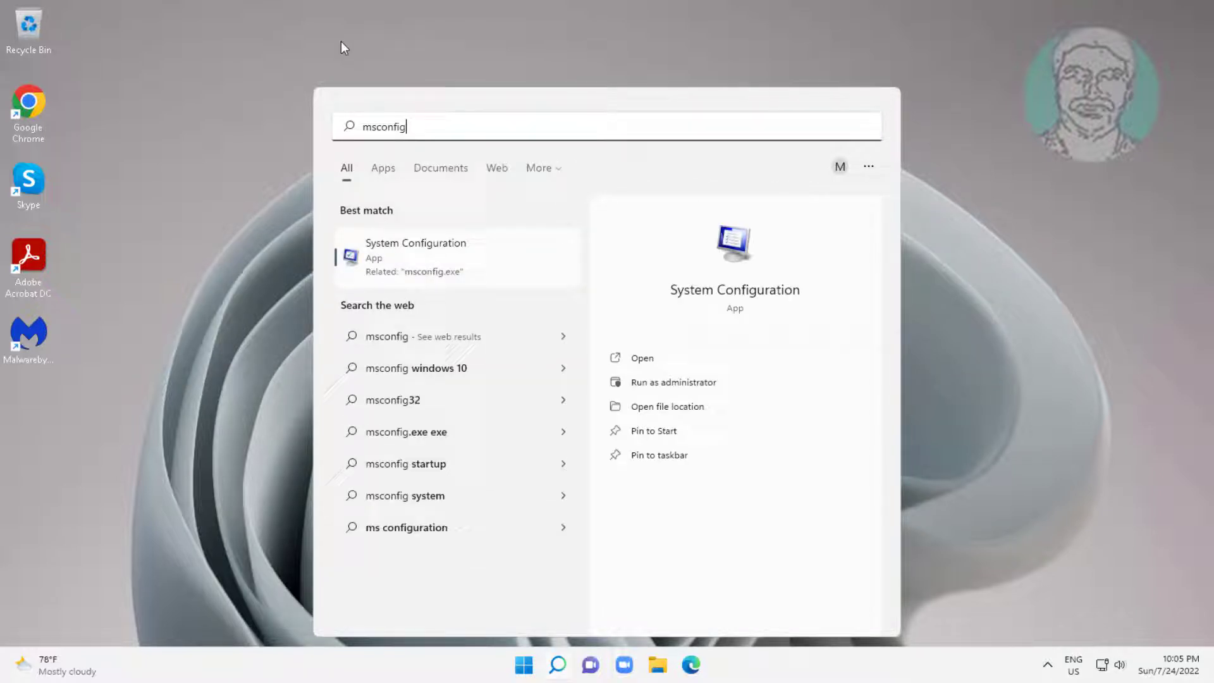
pyautogui.click(418, 248)
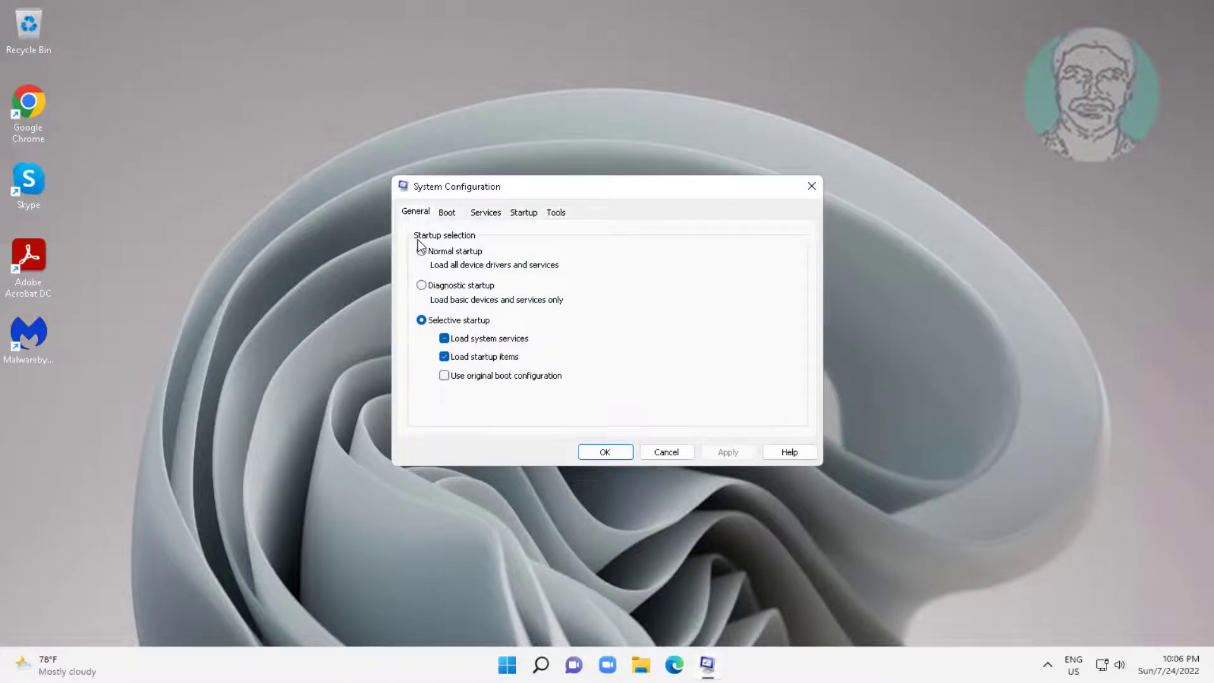
pyautogui.click(486, 213)
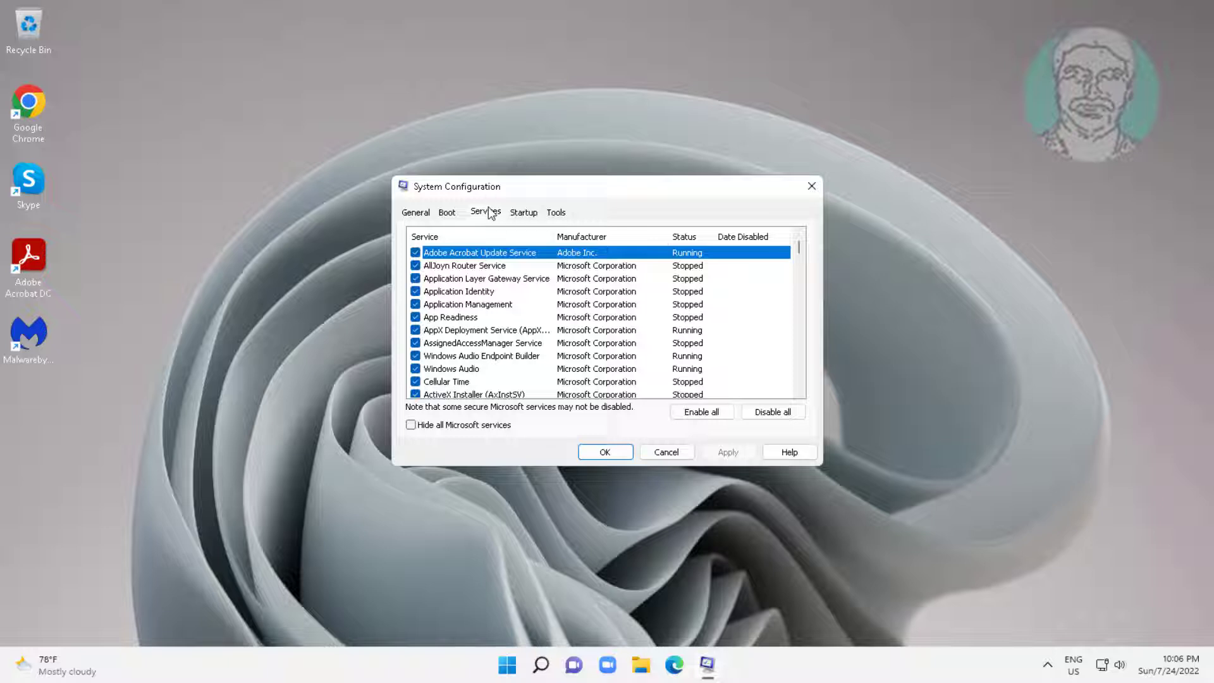
pyautogui.click(432, 425)
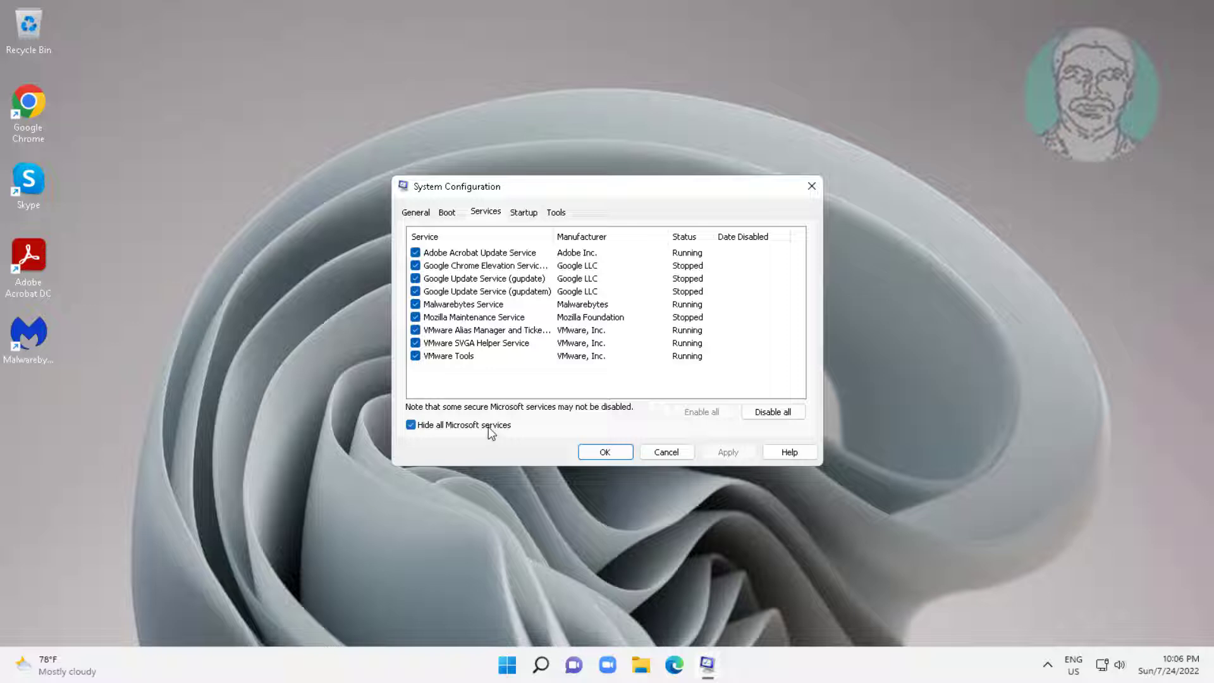
pyautogui.click(774, 412)
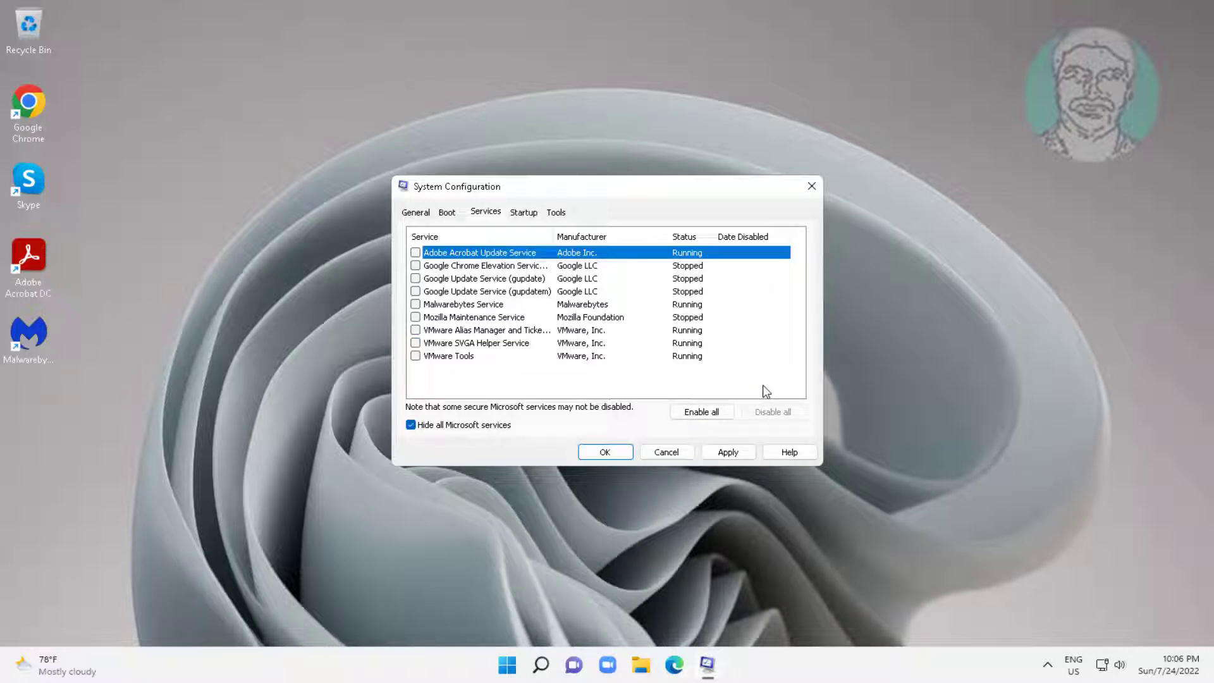
pyautogui.click(525, 213)
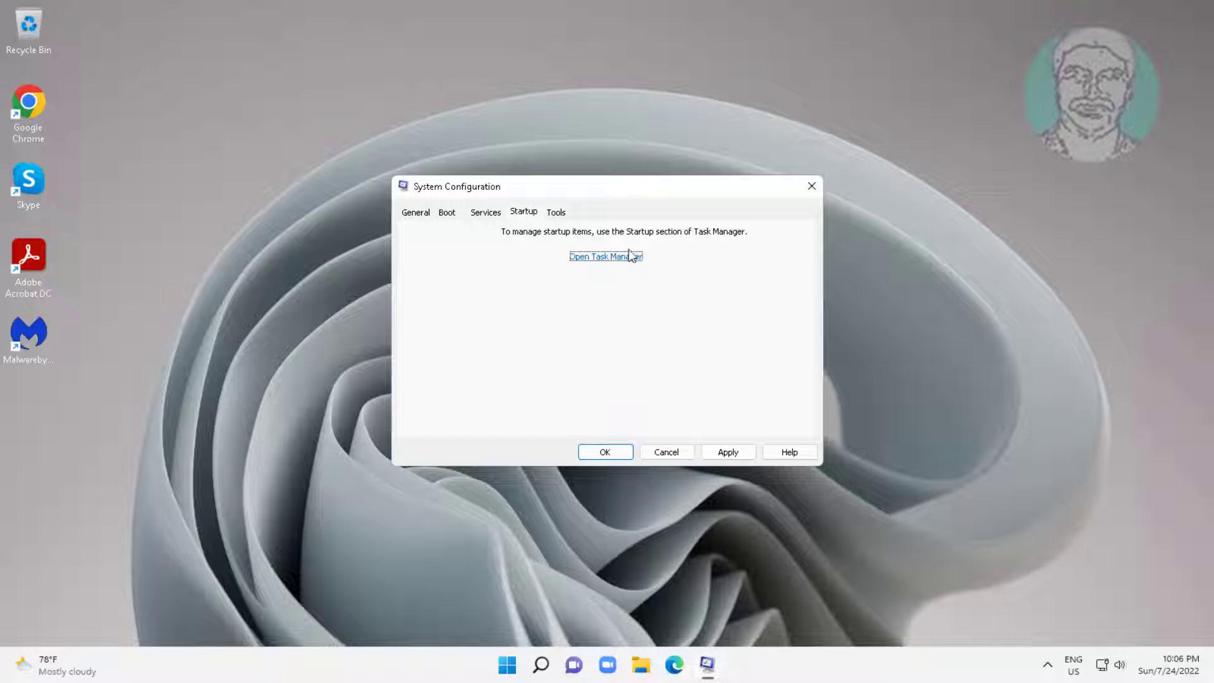
pyautogui.click(605, 257)
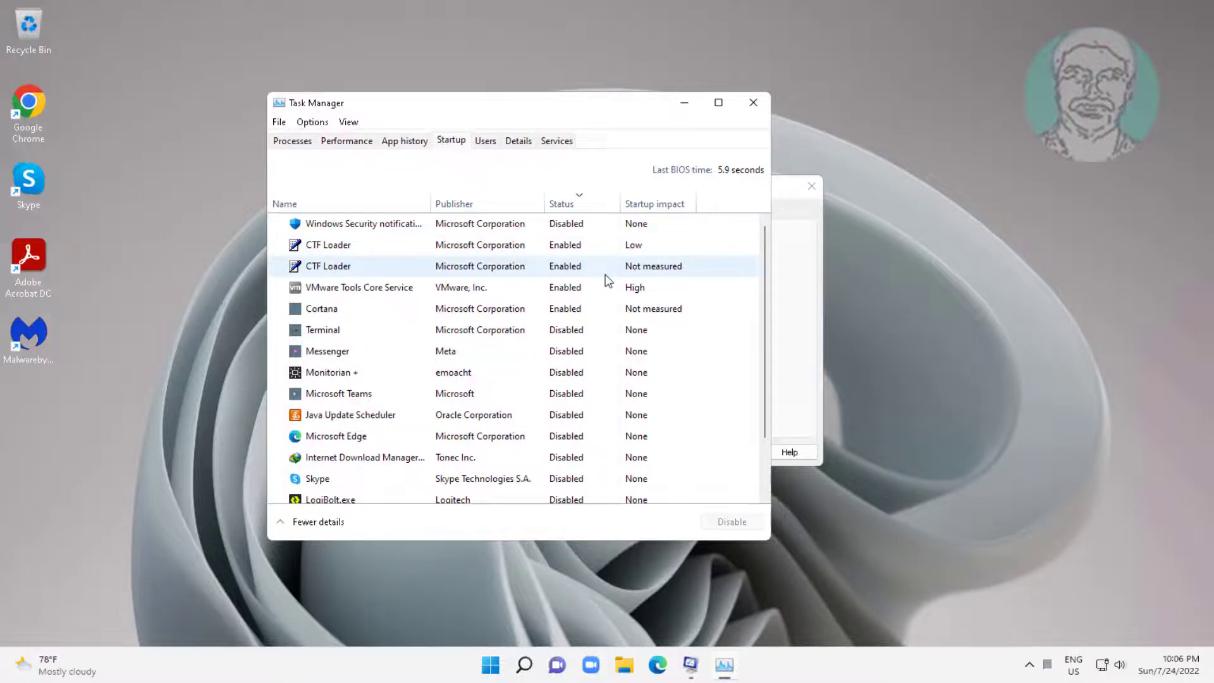
# Disable the four startup apps: CTF Loader (both entries), VMware Tools Core Service, and Cortana.
pyautogui.click(587, 250)
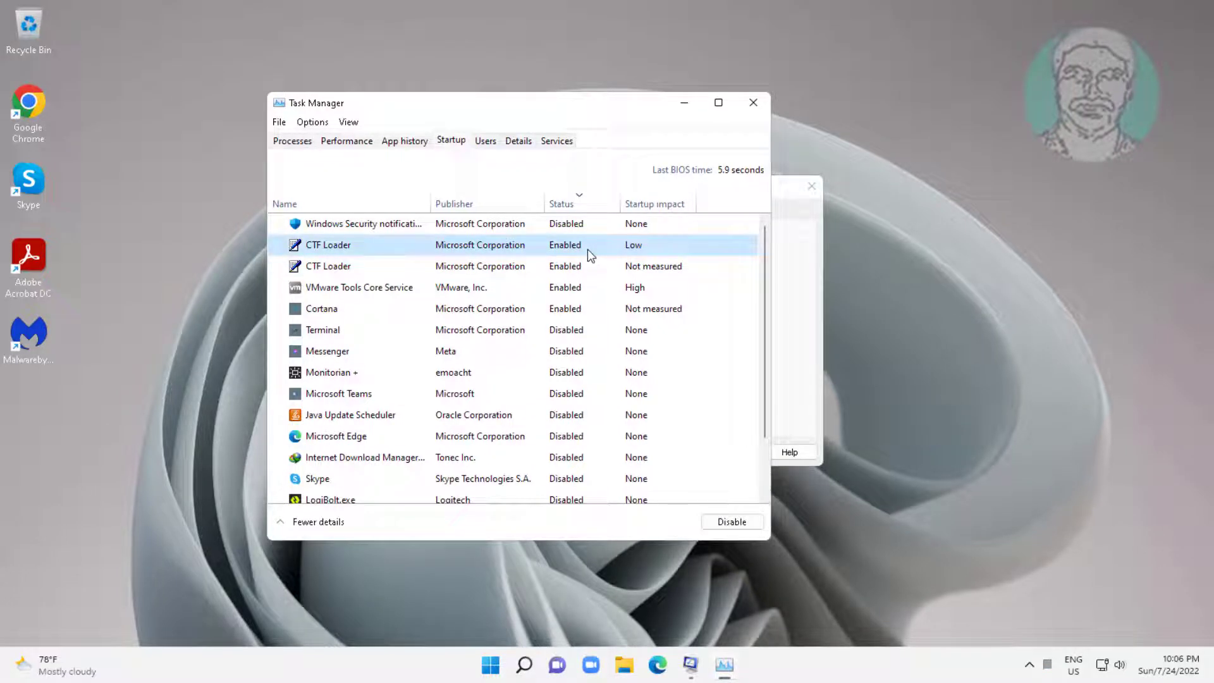
pyautogui.click(731, 522)
pyautogui.click(550, 268)
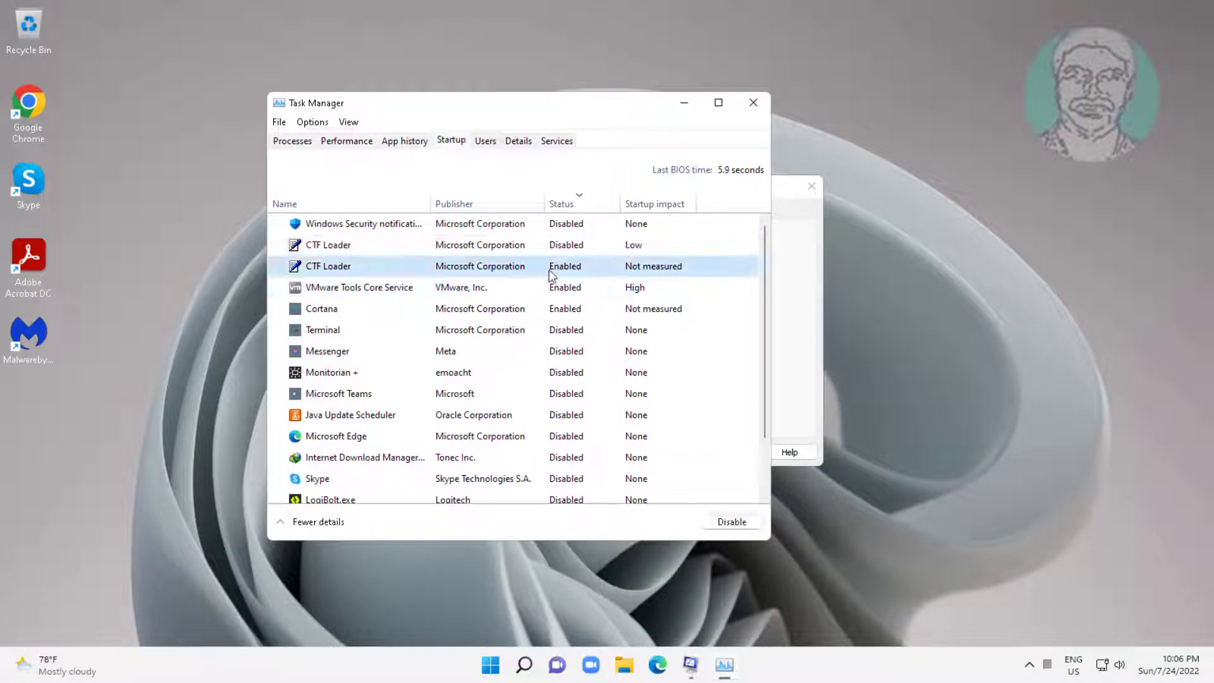
pyautogui.click(732, 522)
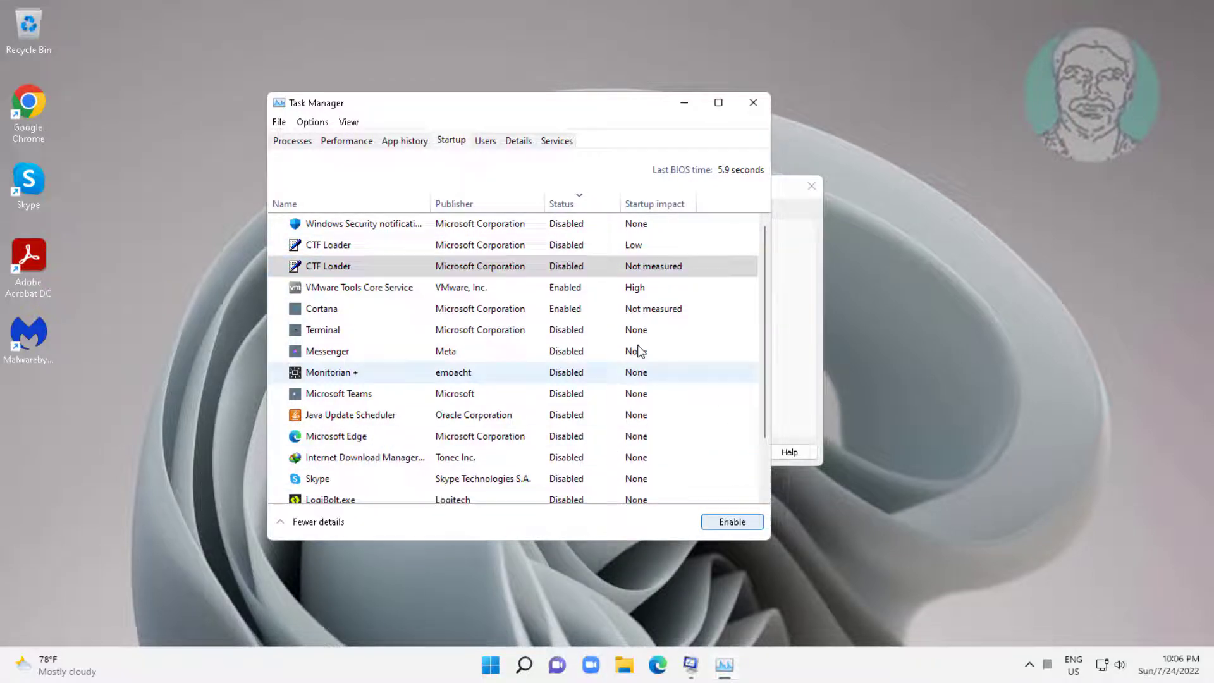
pyautogui.click(520, 288)
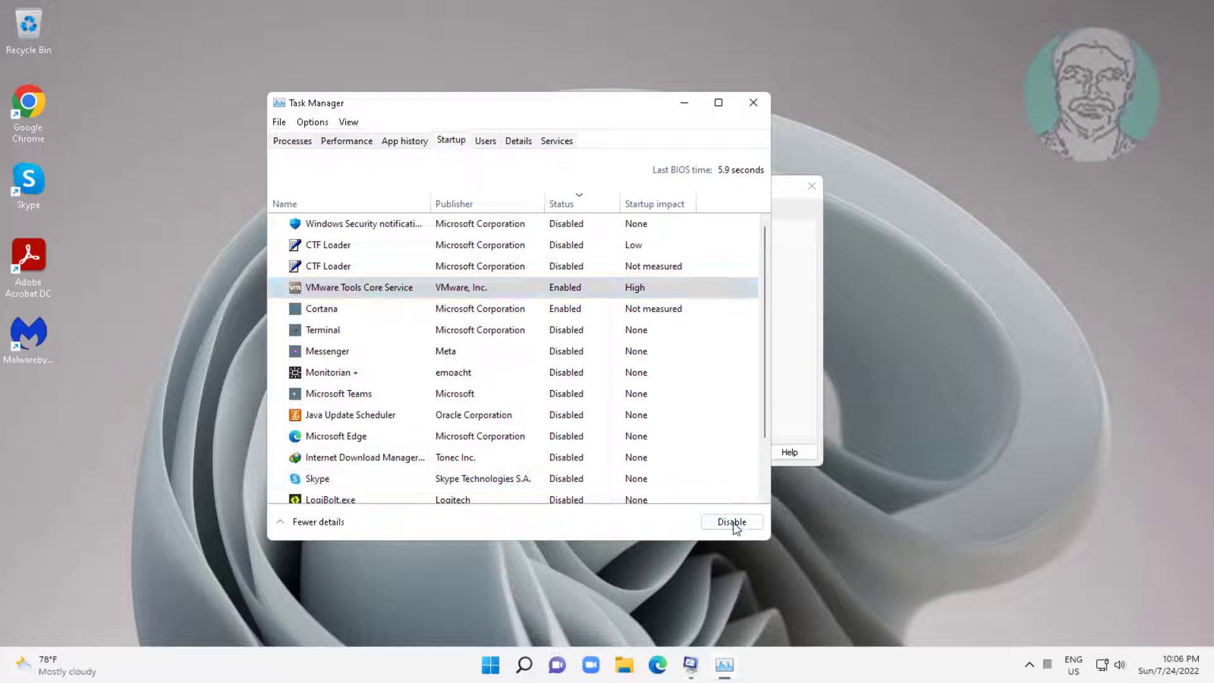
pyautogui.click(731, 521)
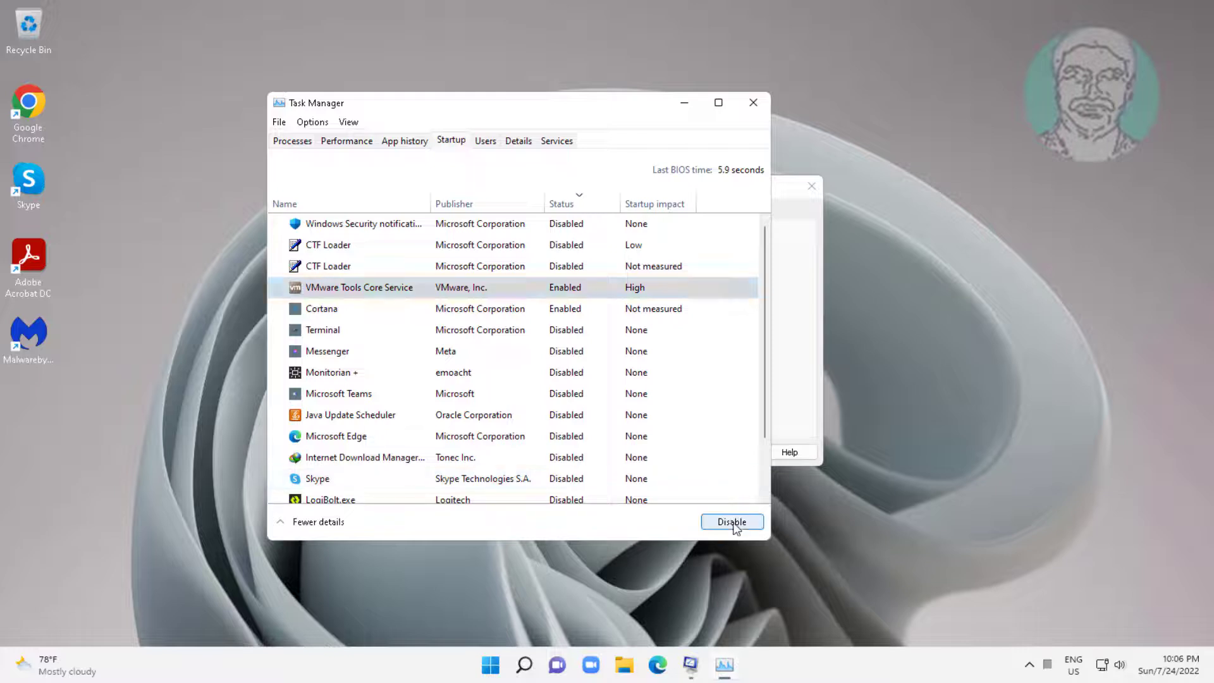
pyautogui.click(530, 313)
pyautogui.click(731, 522)
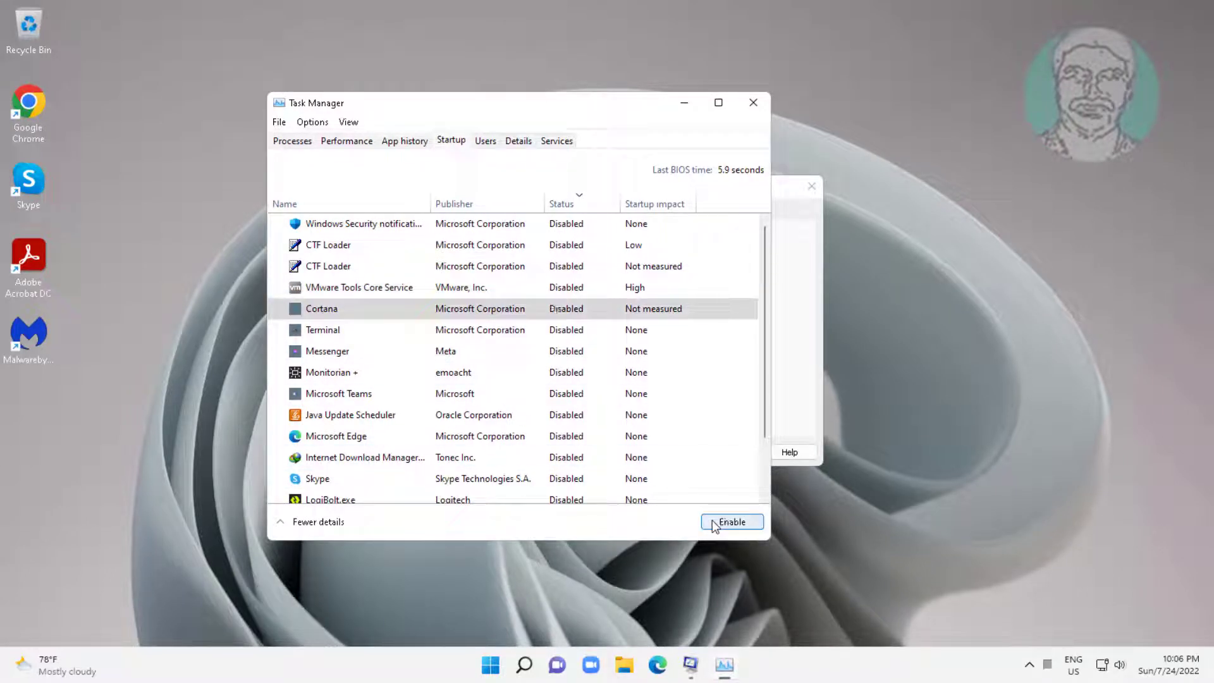
# Close Task Manager, apply and confirm the System Configuration changes, and restart the computer.
pyautogui.click(753, 103)
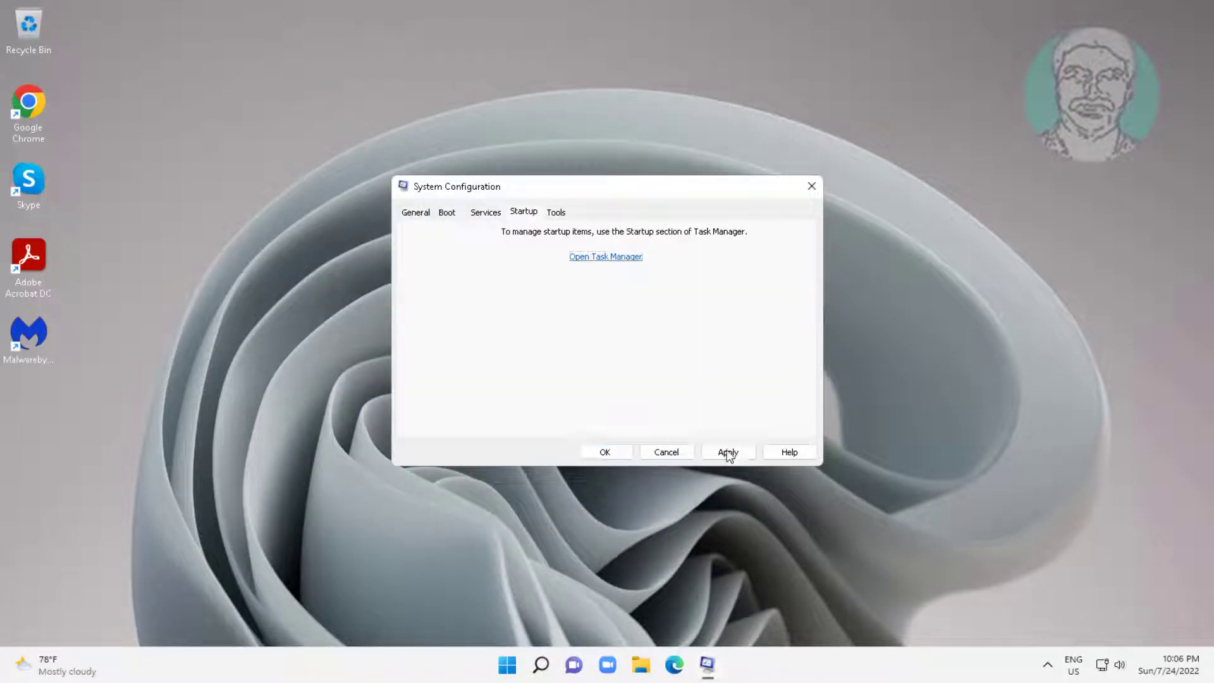
pyautogui.click(728, 452)
pyautogui.click(604, 452)
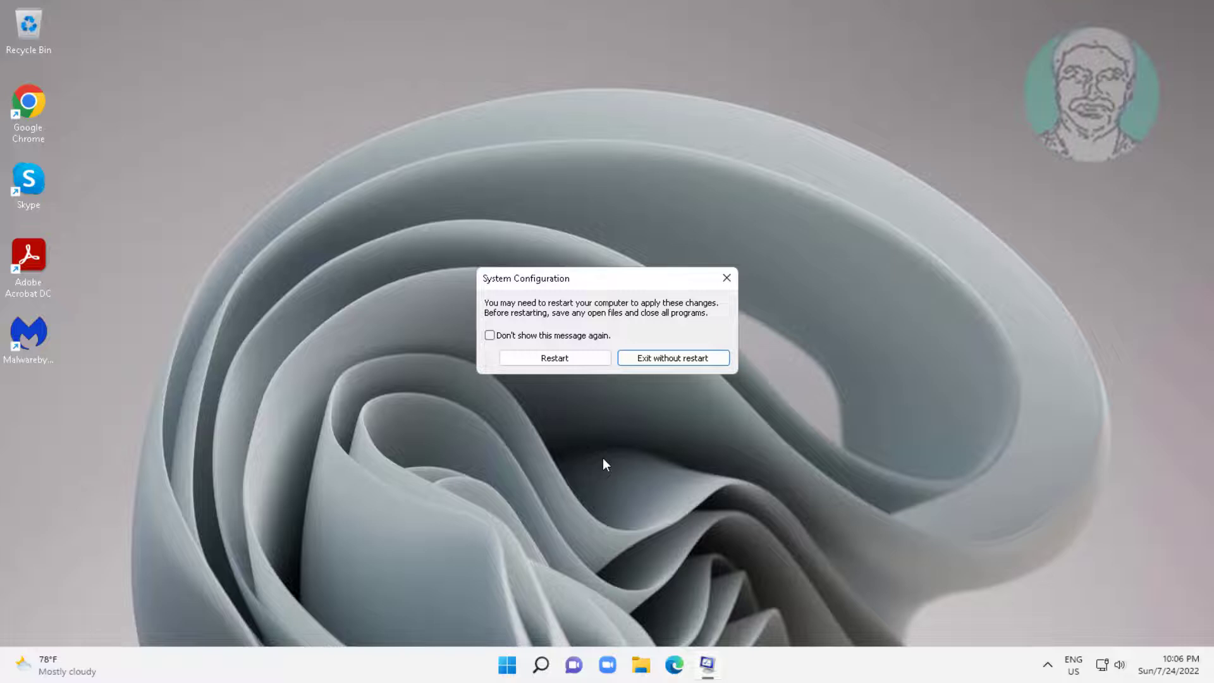
pyautogui.click(553, 357)
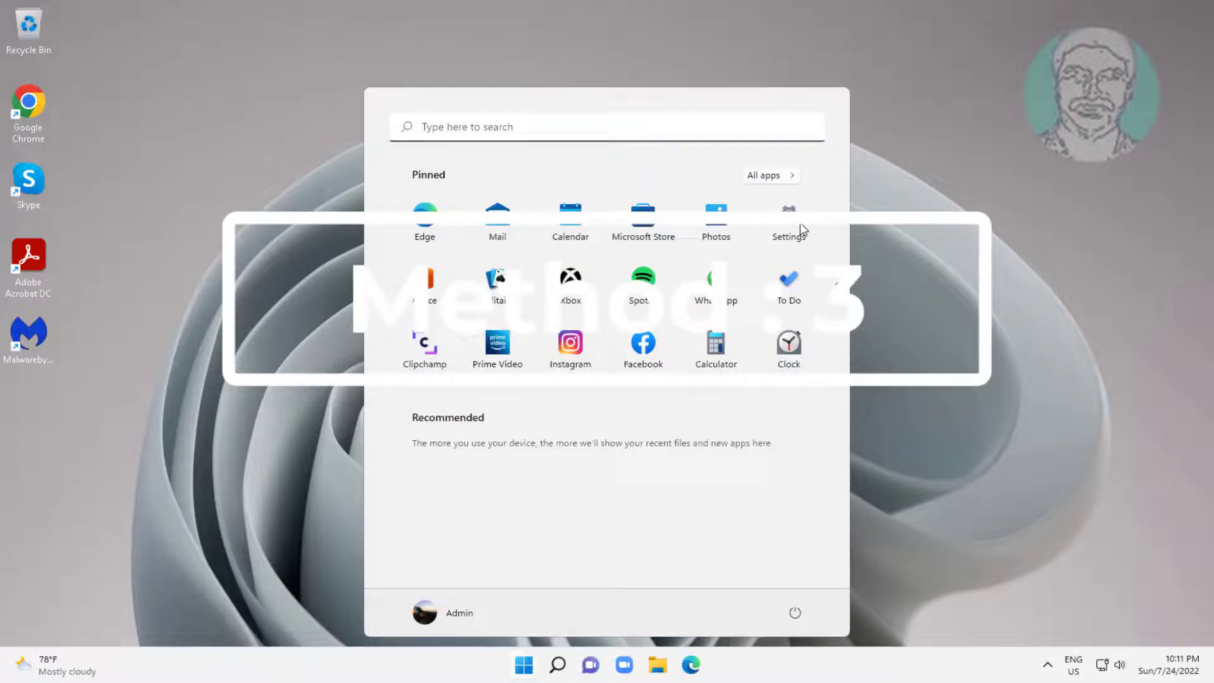
# Use 'Reset all default apps' under Settings > Apps > Default apps and confirm it.
pyautogui.click(788, 223)
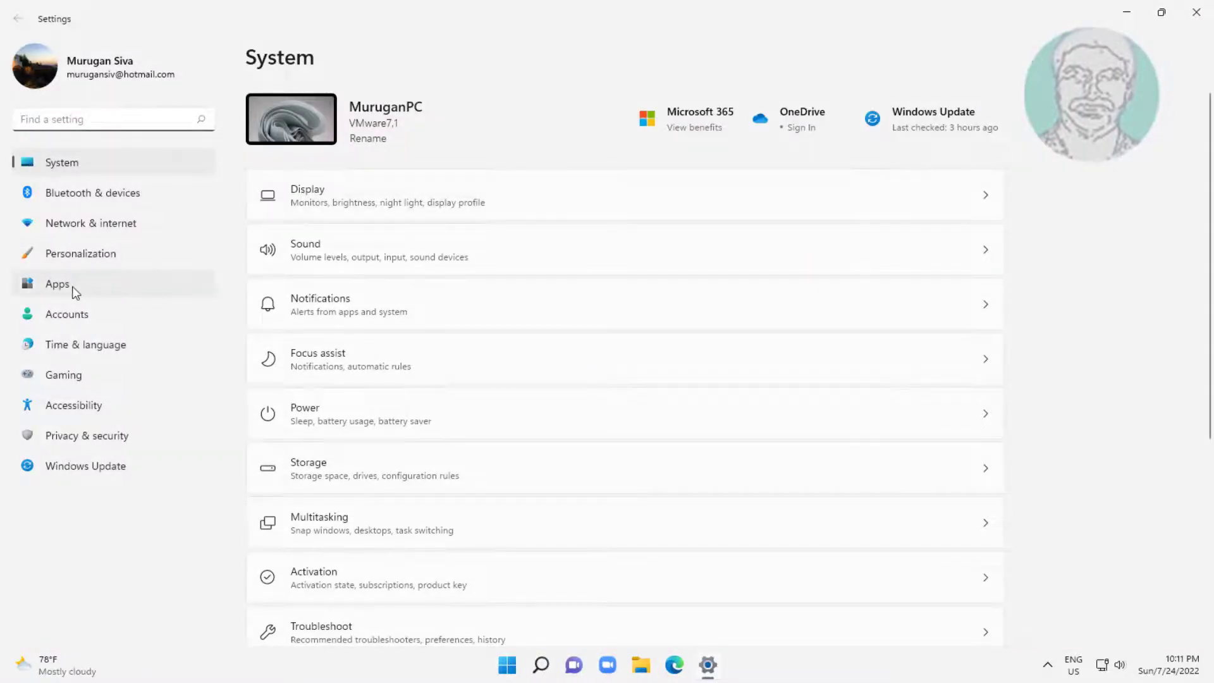
pyautogui.click(58, 284)
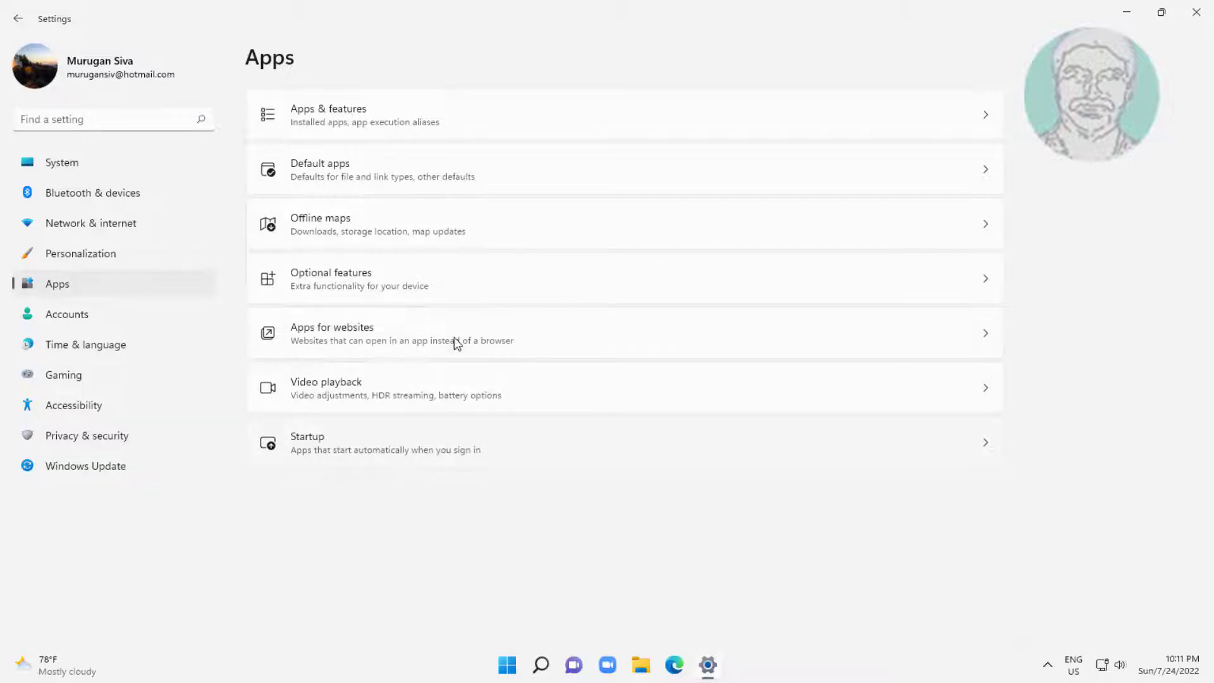
pyautogui.click(361, 166)
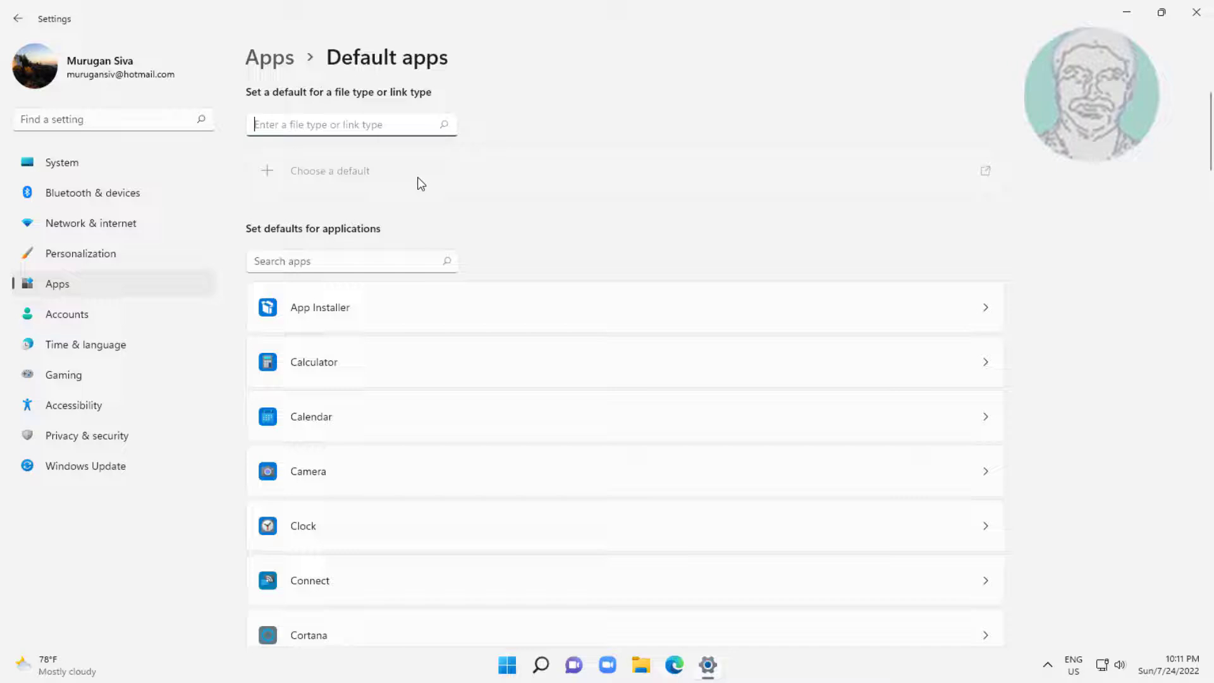
pyautogui.scroll(-5, 576, 455)
pyautogui.scroll(-5, 577, 495)
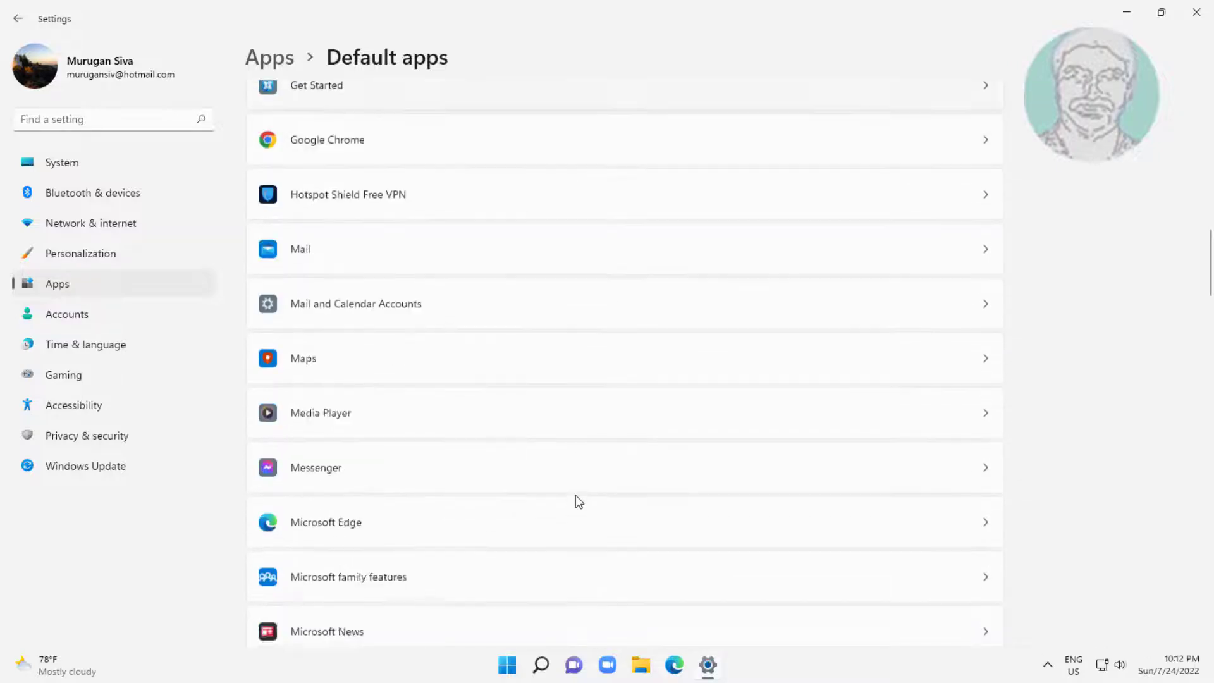
pyautogui.scroll(-5, 575, 496)
pyautogui.scroll(-3, 576, 495)
pyautogui.scroll(-4, 576, 496)
pyautogui.scroll(-4, 576, 495)
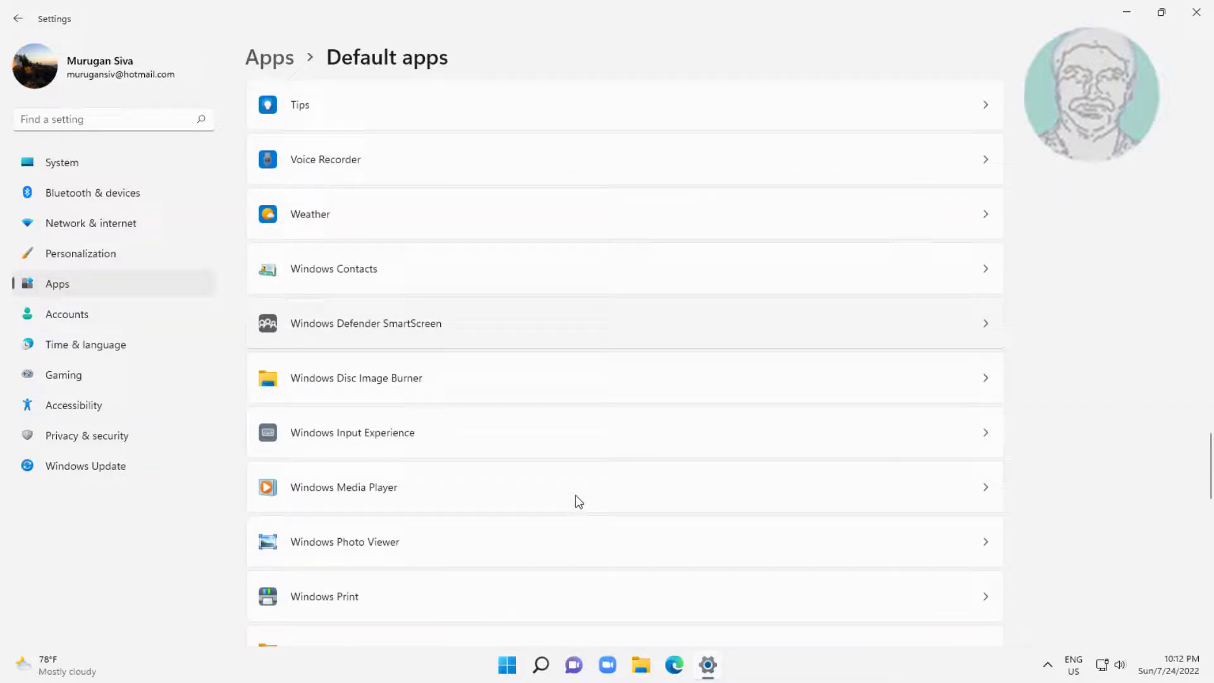
pyautogui.scroll(-4, 576, 496)
pyautogui.scroll(-3, 575, 495)
pyautogui.scroll(-2, 575, 496)
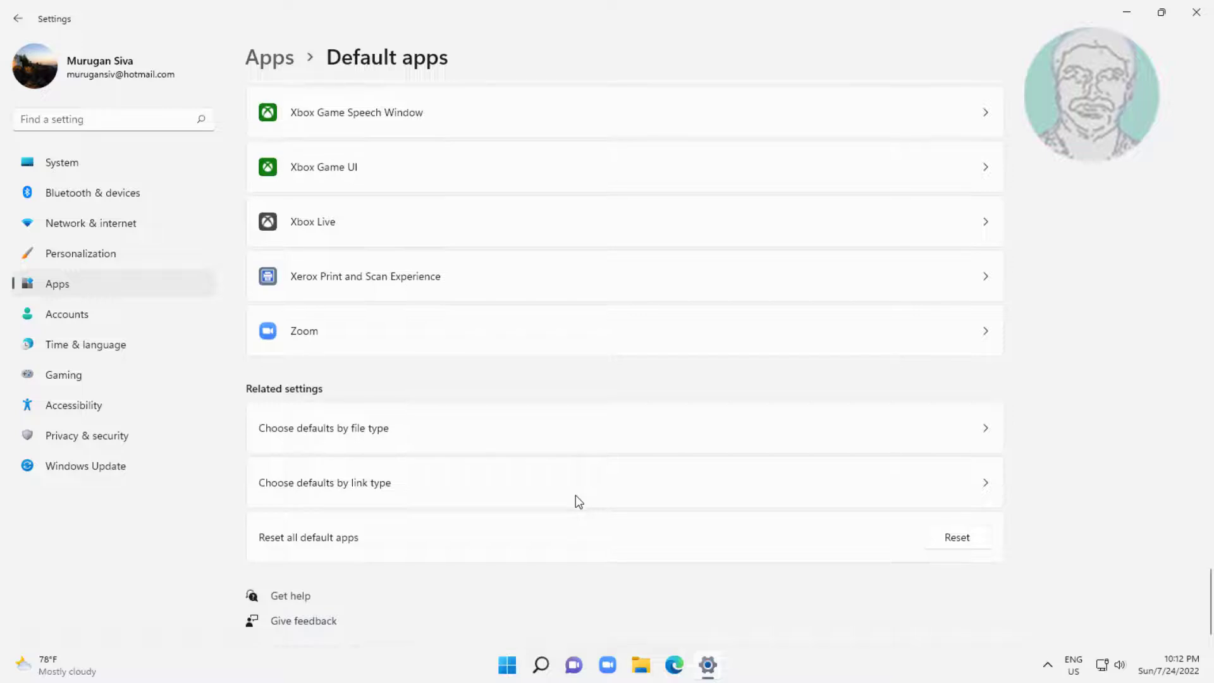
pyautogui.click(960, 542)
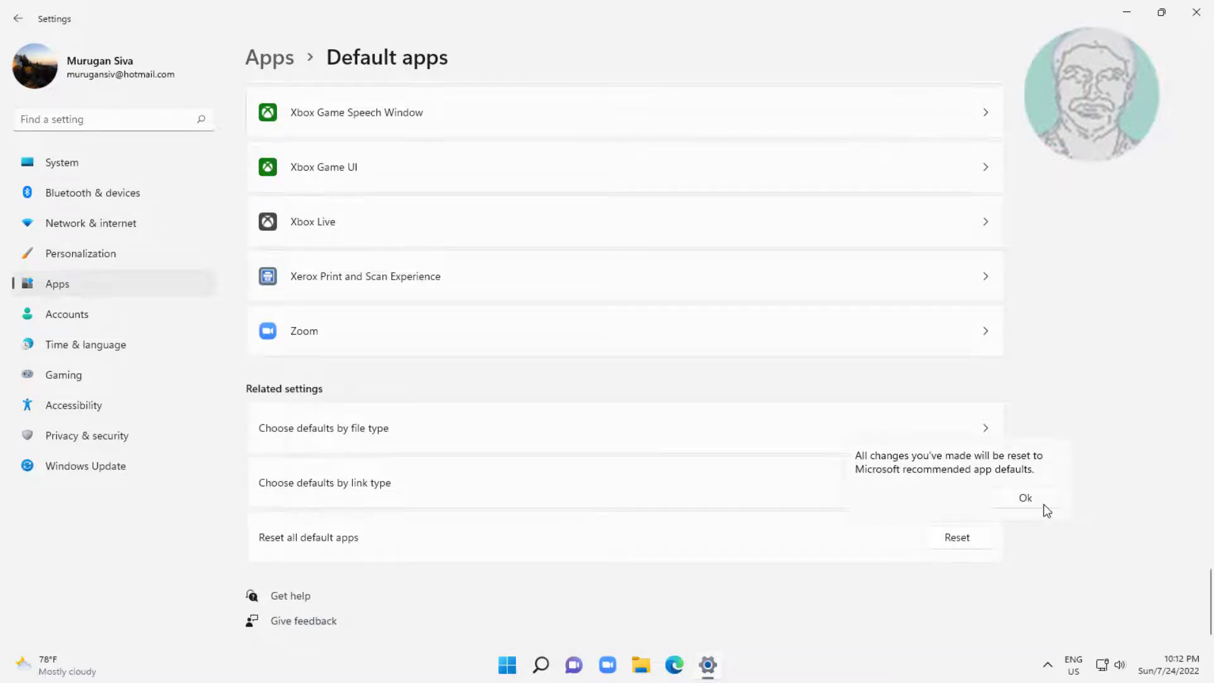
pyautogui.click(1027, 499)
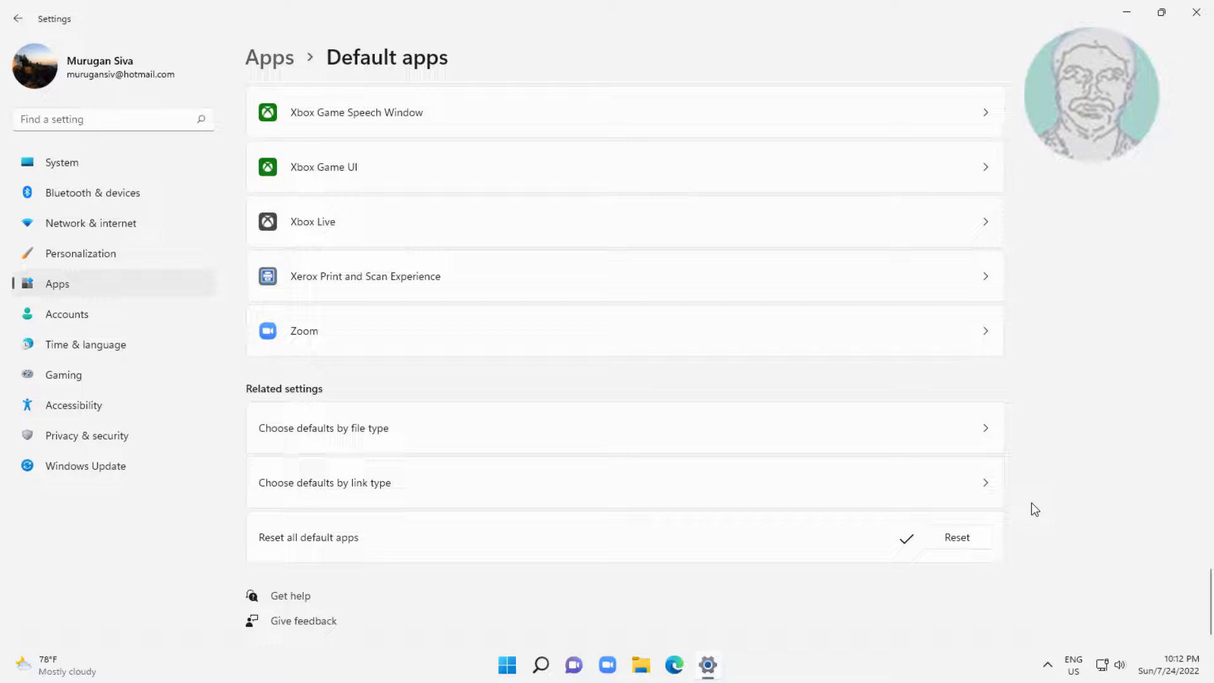
# Close Settings and open the File Explorer Options dialog from search.
pyautogui.click(1196, 12)
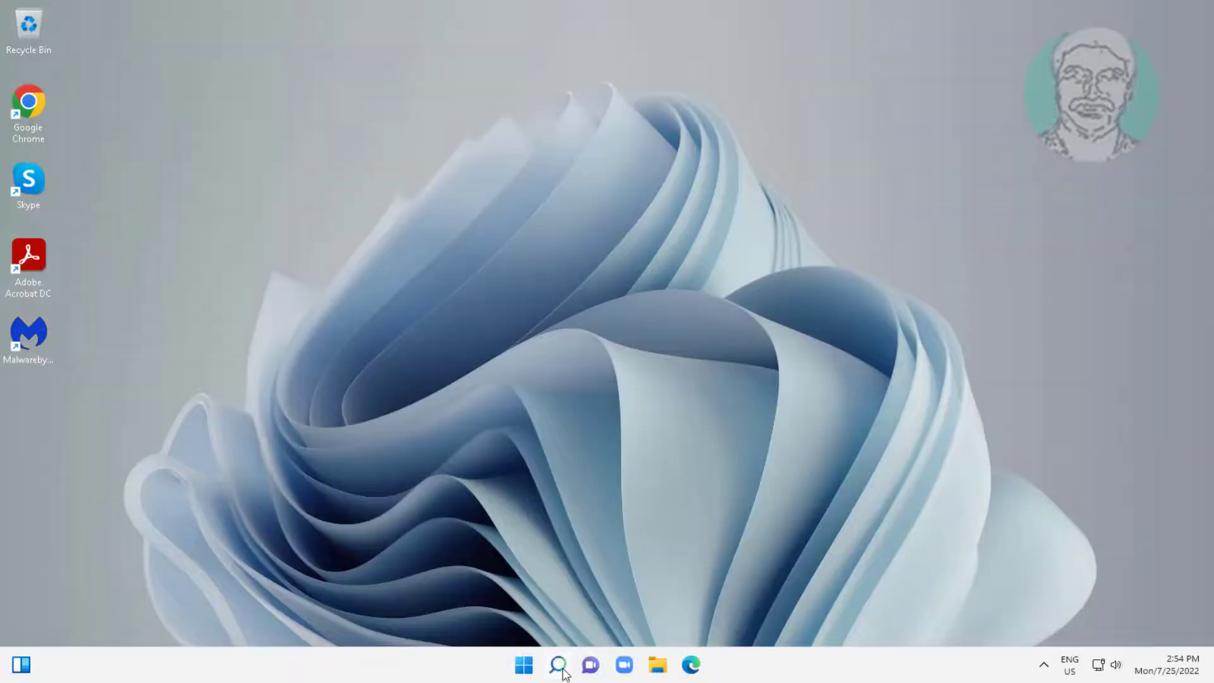
pyautogui.click(557, 665)
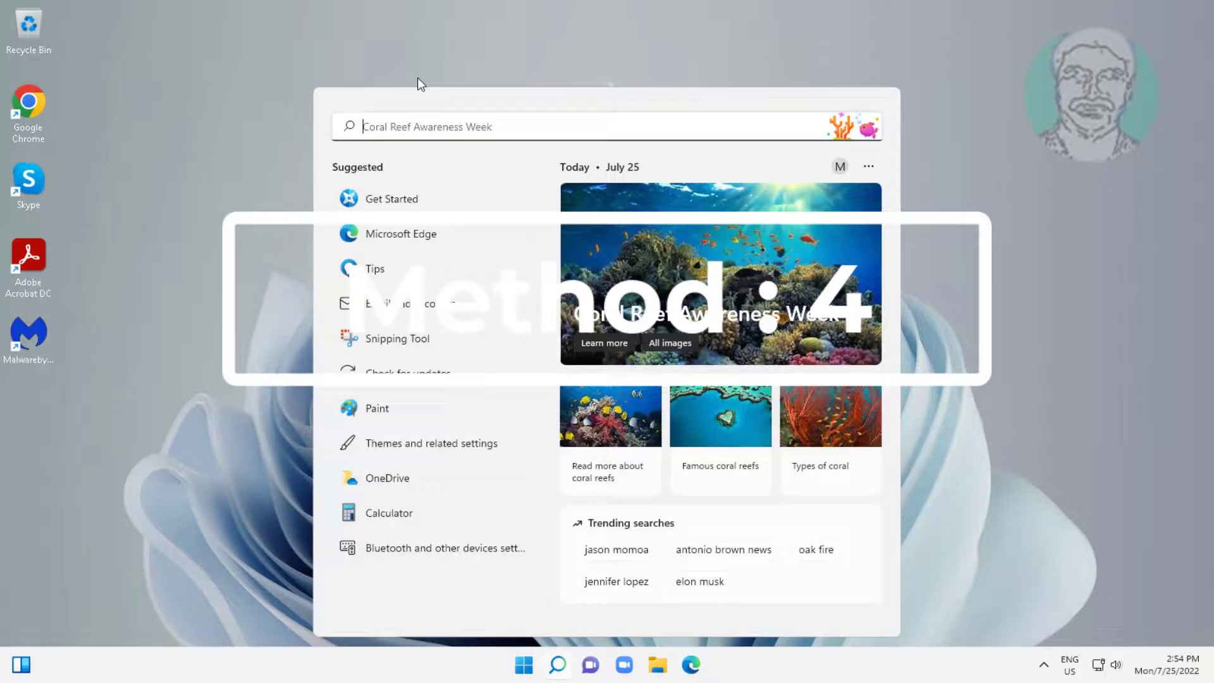
pyautogui.write('file ')
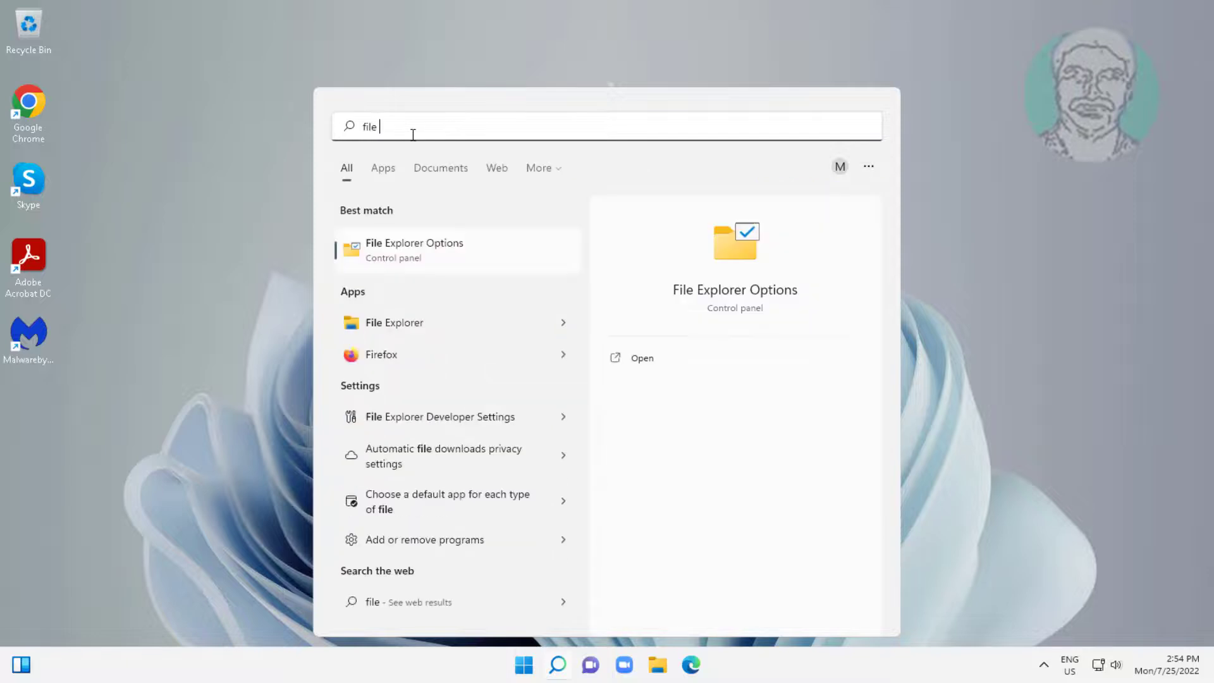
pyautogui.write('explorer ')
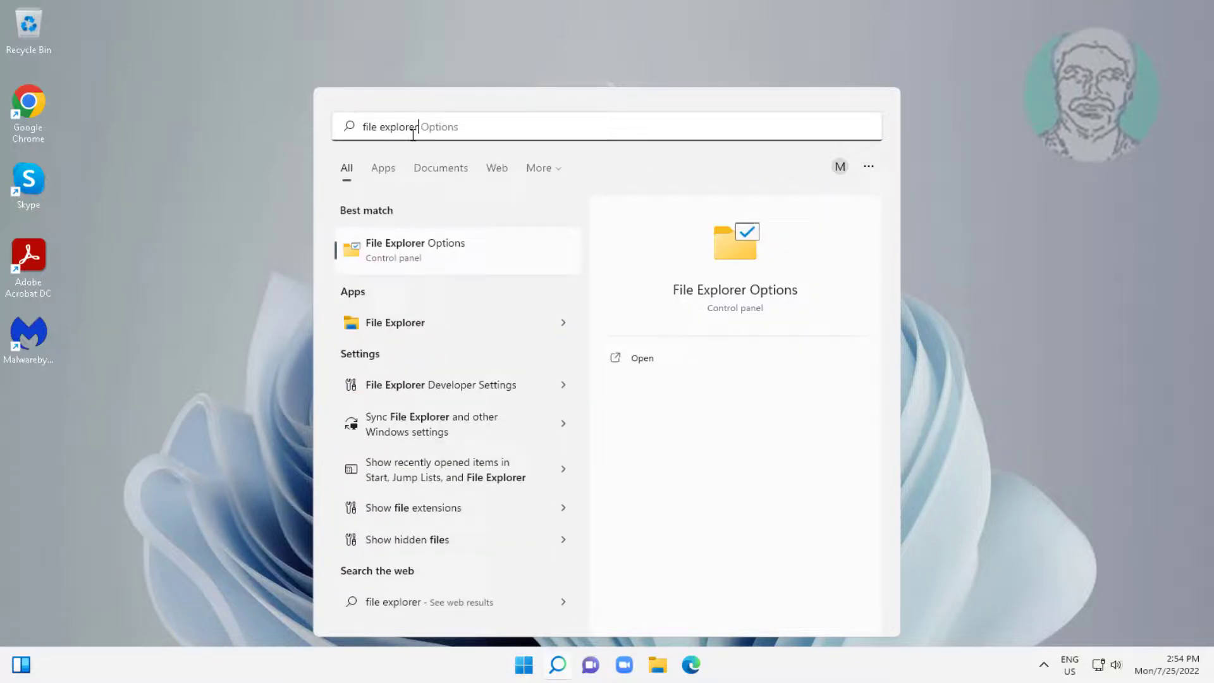
pyautogui.write('options')
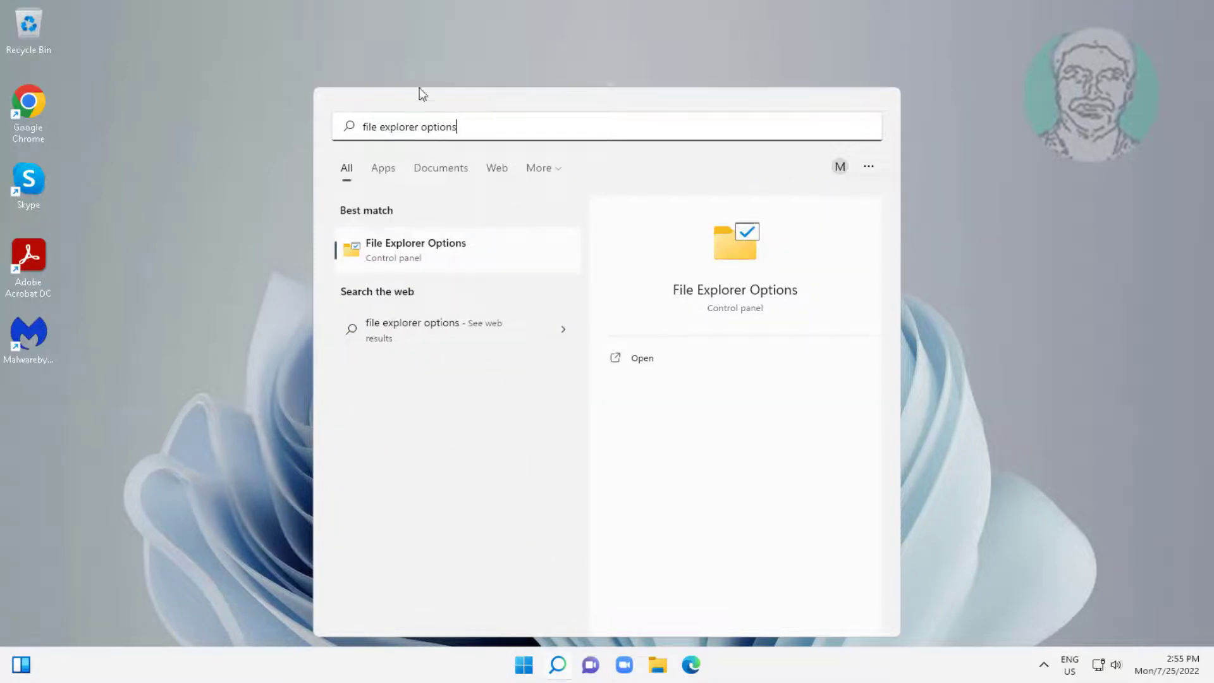
pyautogui.click(418, 250)
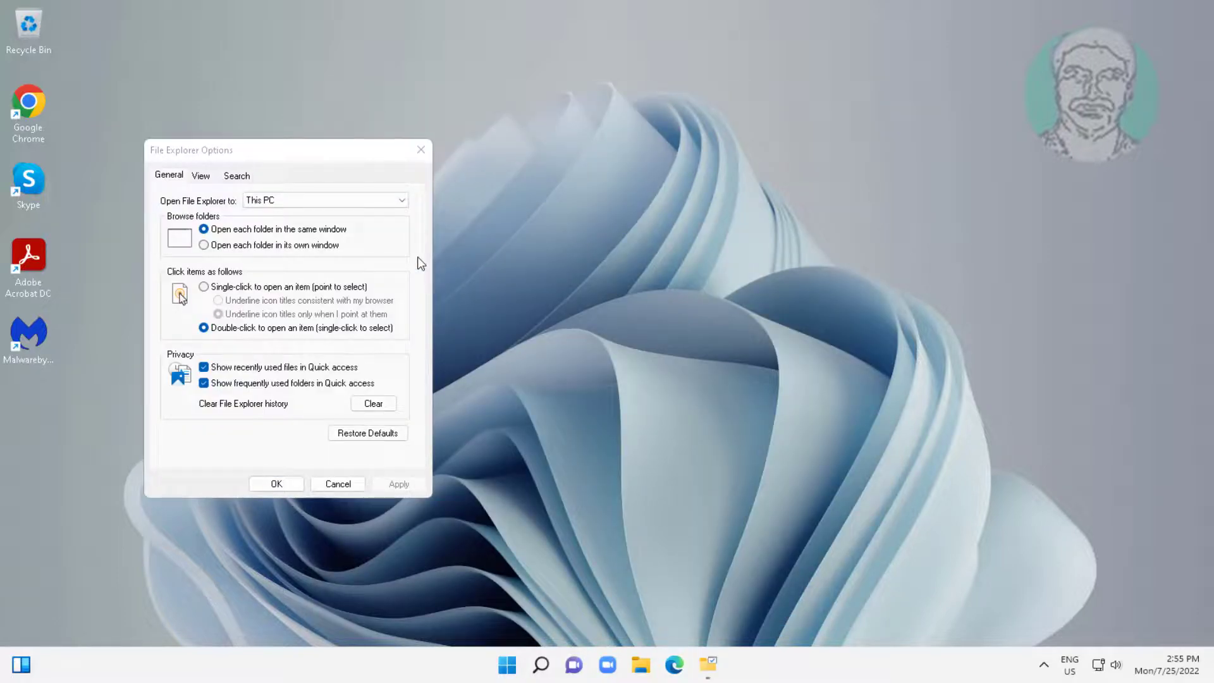
# Hide recent files and frequent folders from Quick access and clear File Explorer history.
pyautogui.click(203, 367)
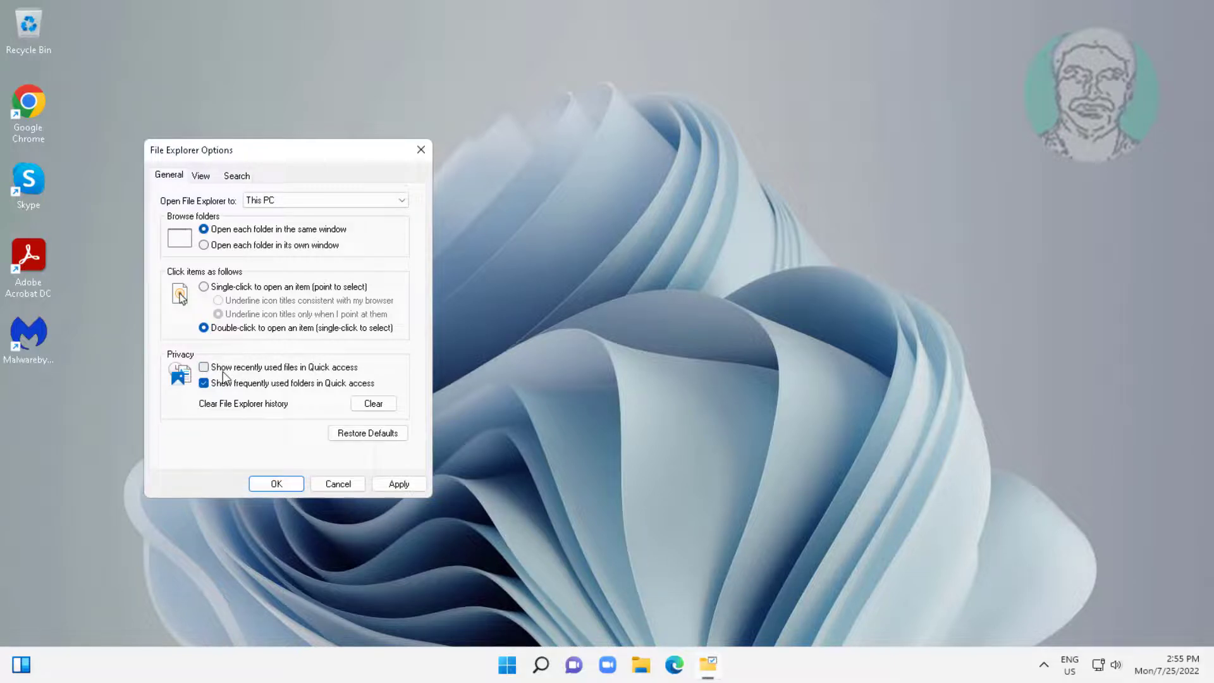
pyautogui.click(206, 384)
pyautogui.click(373, 403)
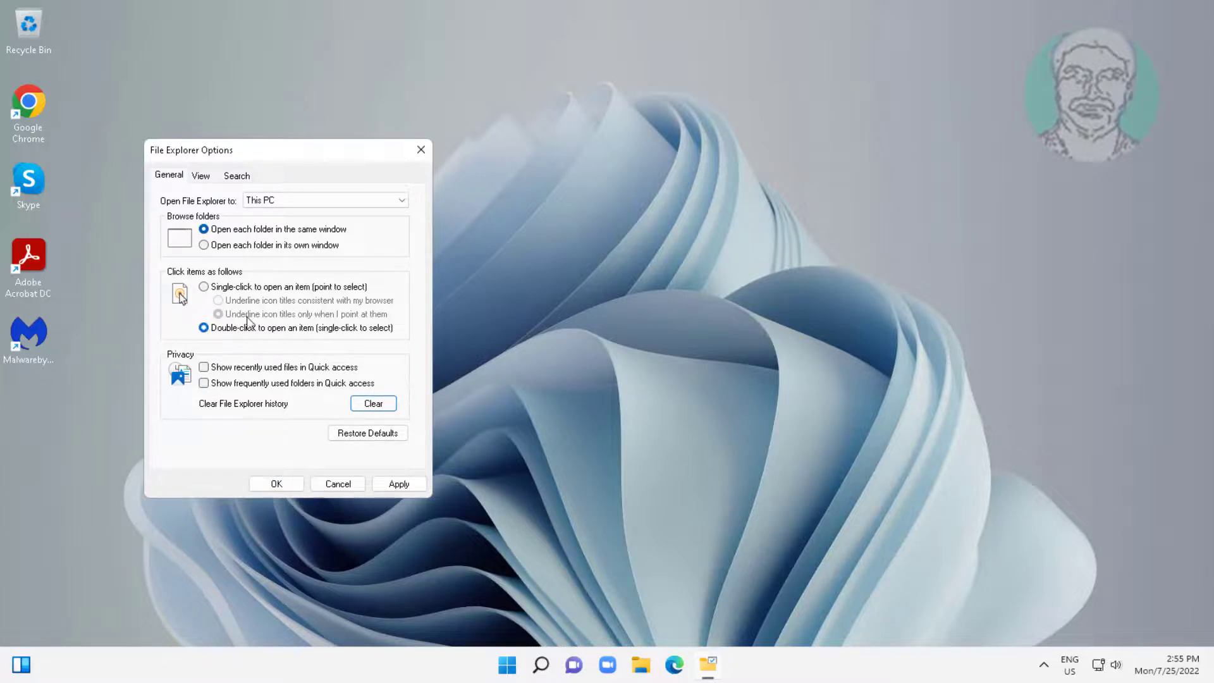
pyautogui.click(202, 175)
pyautogui.moveTo(406, 316); pyautogui.dragTo(402, 353)
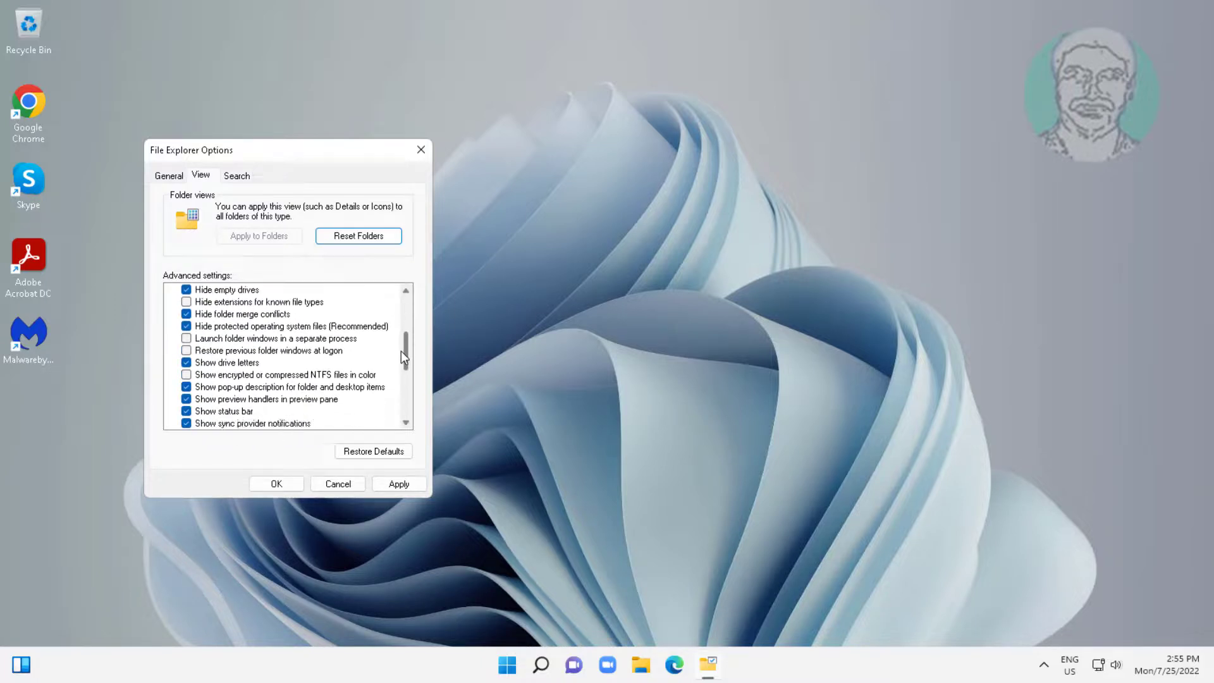
# Turn off 'Show preview handlers in preview pane' and save the folder options.
pyautogui.click(189, 400)
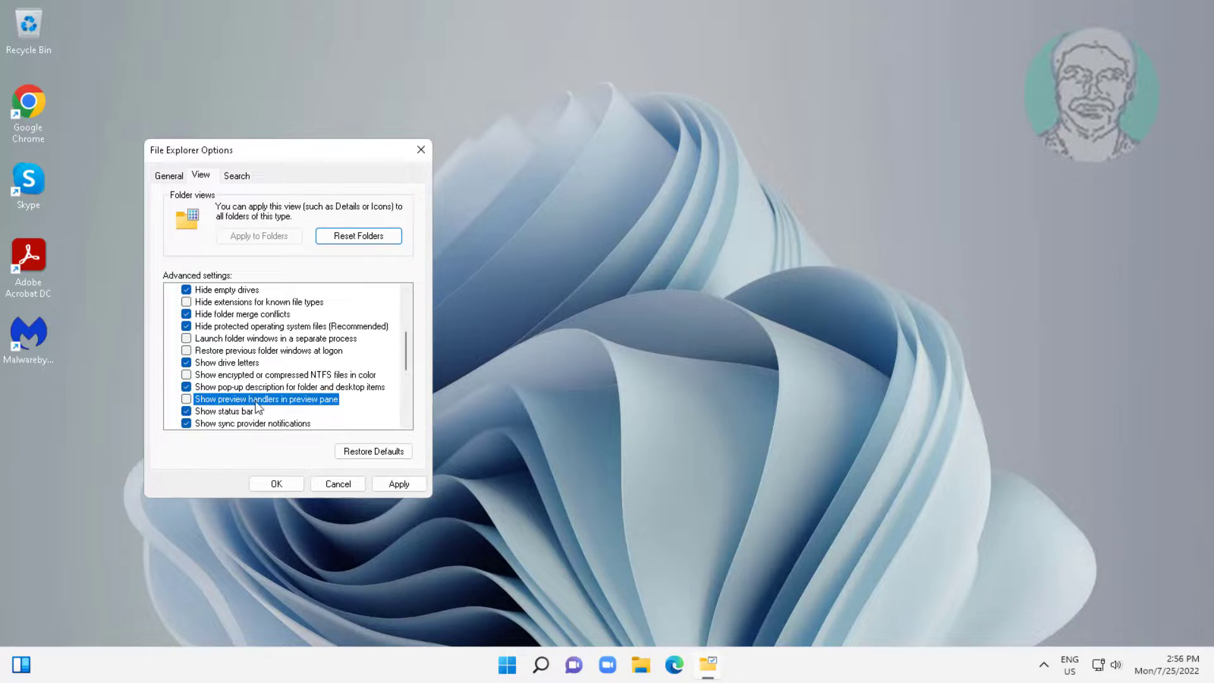
pyautogui.moveTo(406, 352); pyautogui.dragTo(405, 408)
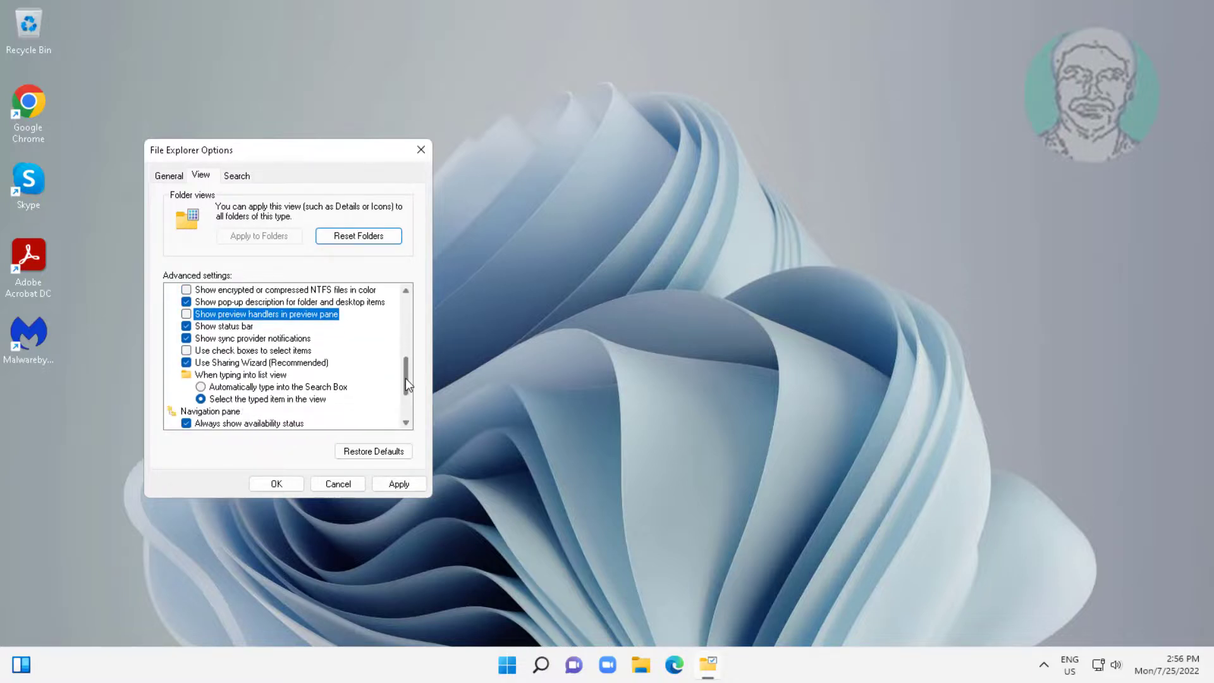
pyautogui.click(398, 484)
pyautogui.click(276, 484)
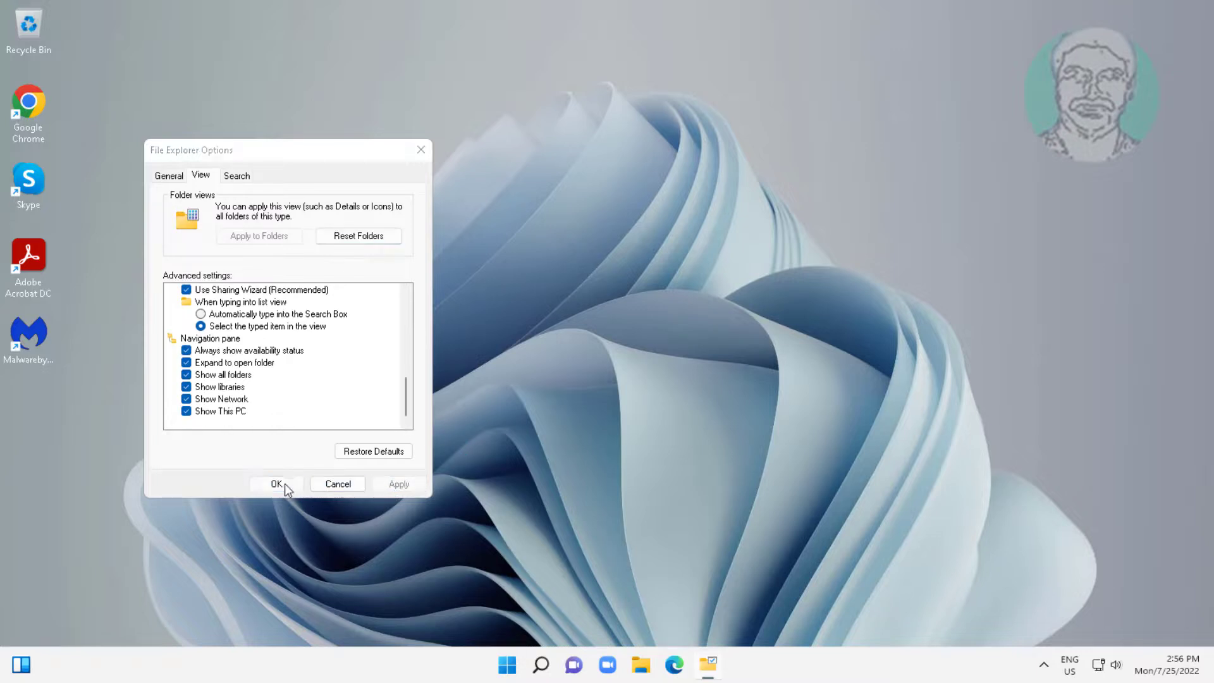